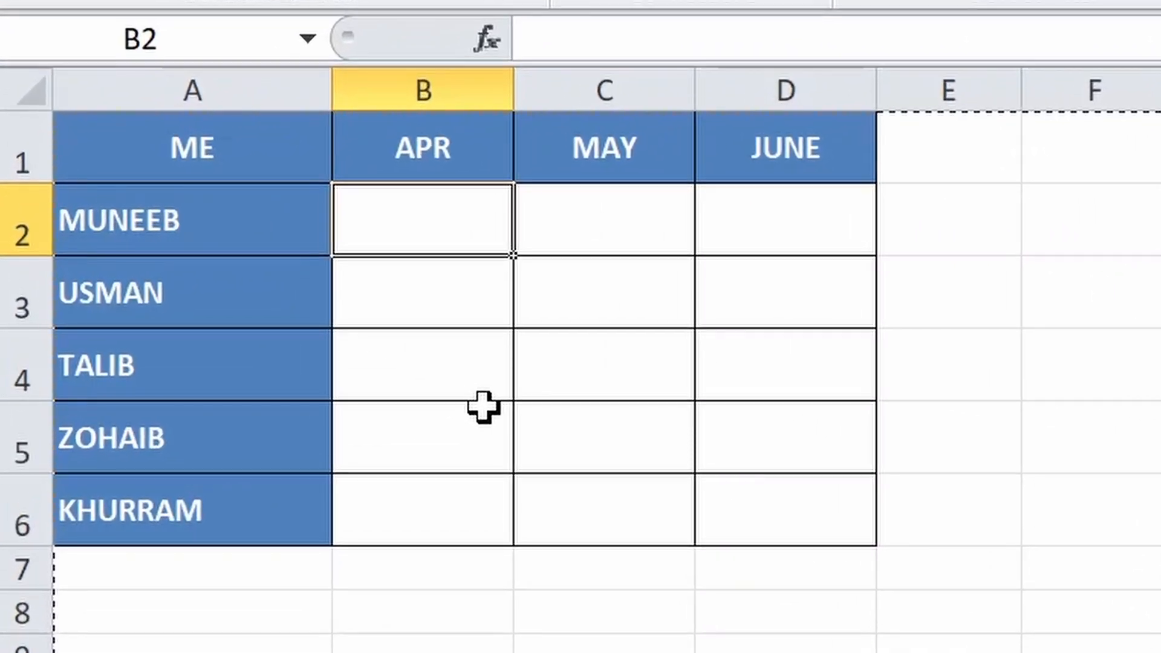
# Enter =SUM('2020:2022'!B2) in cell B2 of the 3D SUM sheet and fill the formula across B2:D6
pyautogui.write('=')
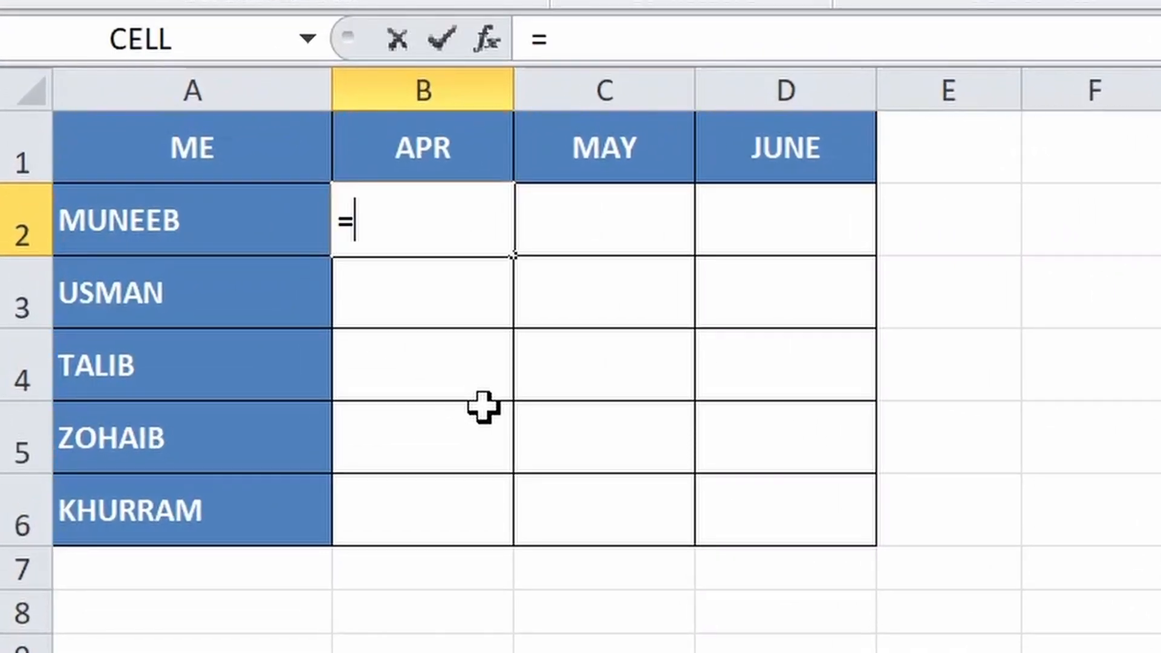
pyautogui.write('SUM(')
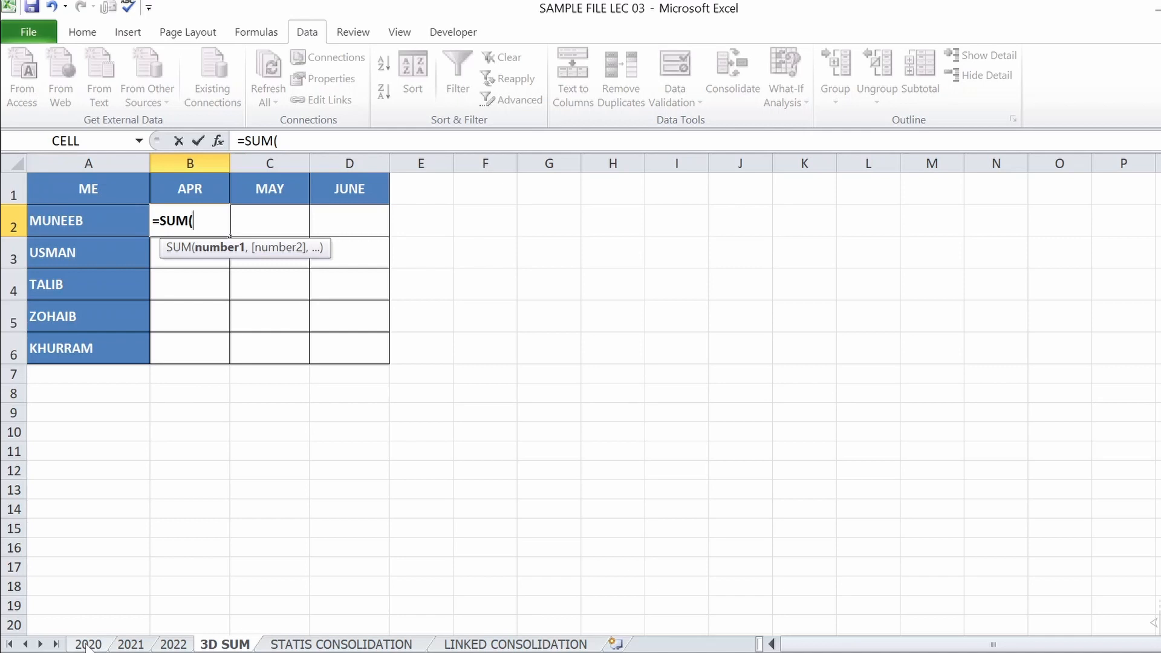
pyautogui.click(86, 645)
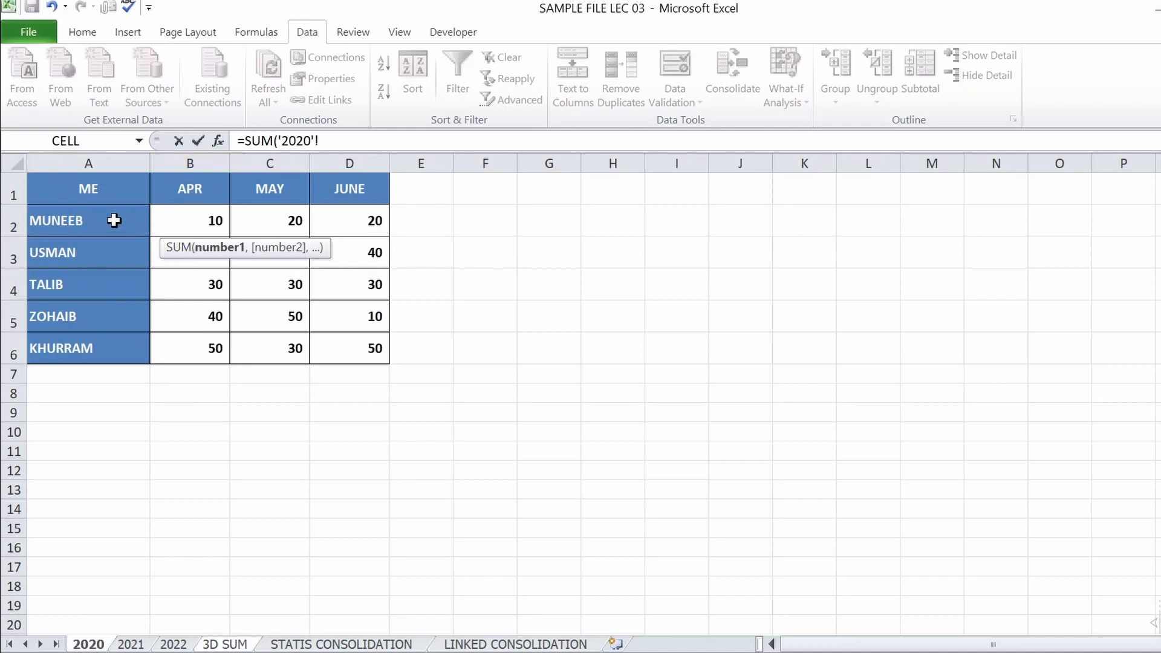
pyautogui.click(199, 221)
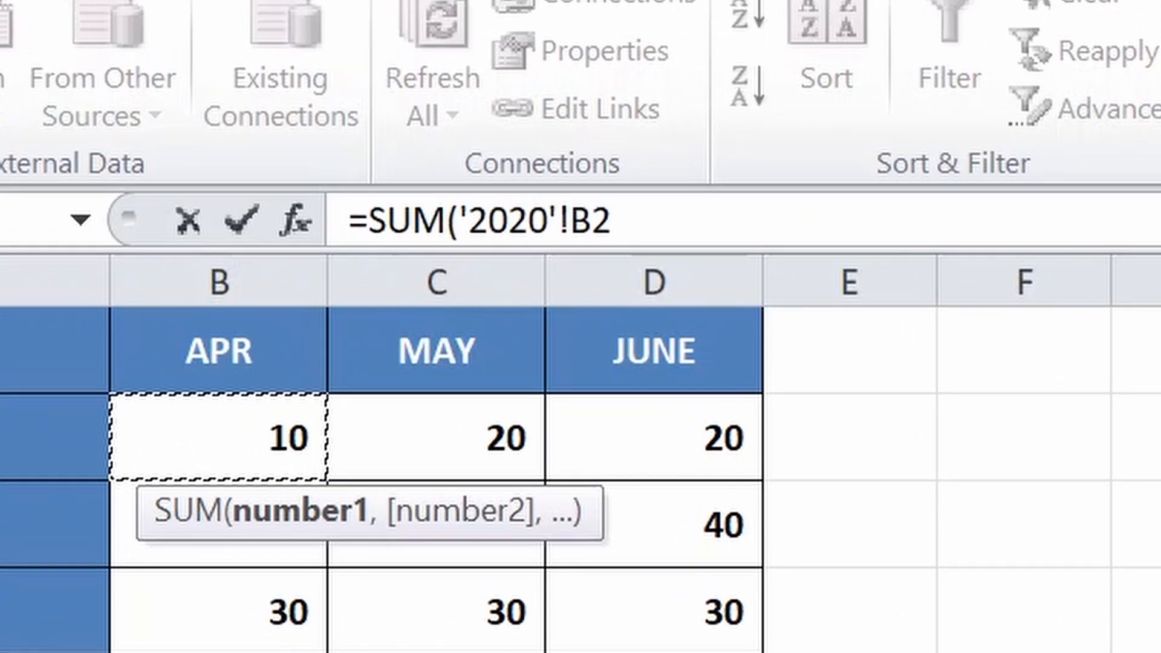
pyautogui.keyDown('shift'); pyautogui.click(157, 651); pyautogui.keyUp('shift')
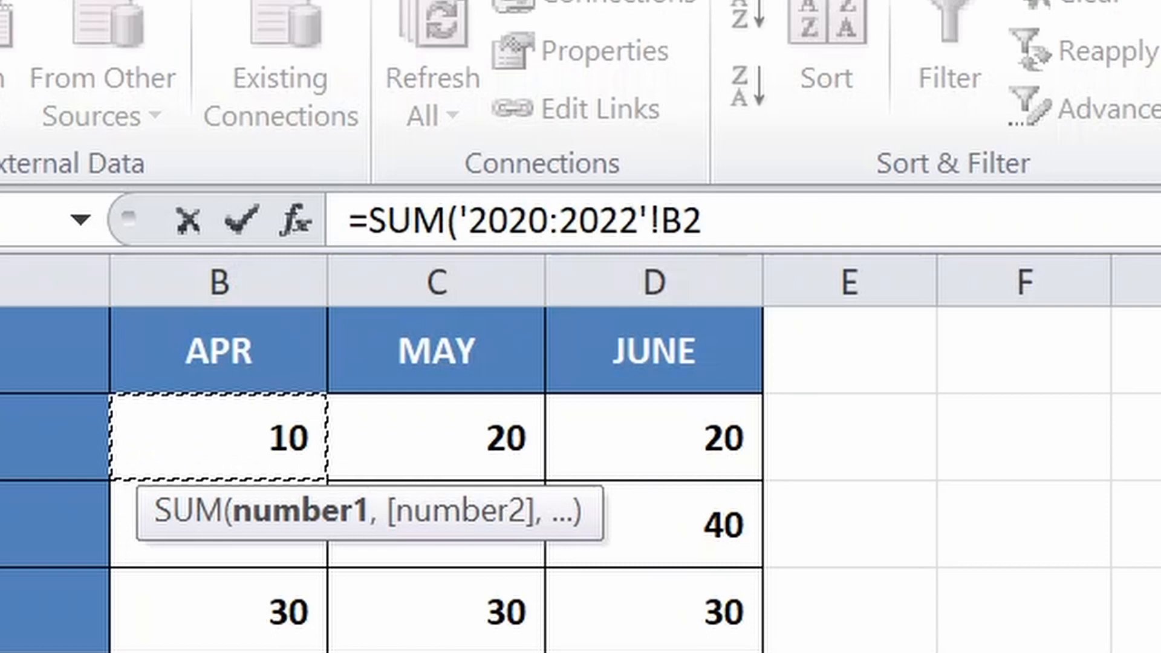
pyautogui.press('Return')
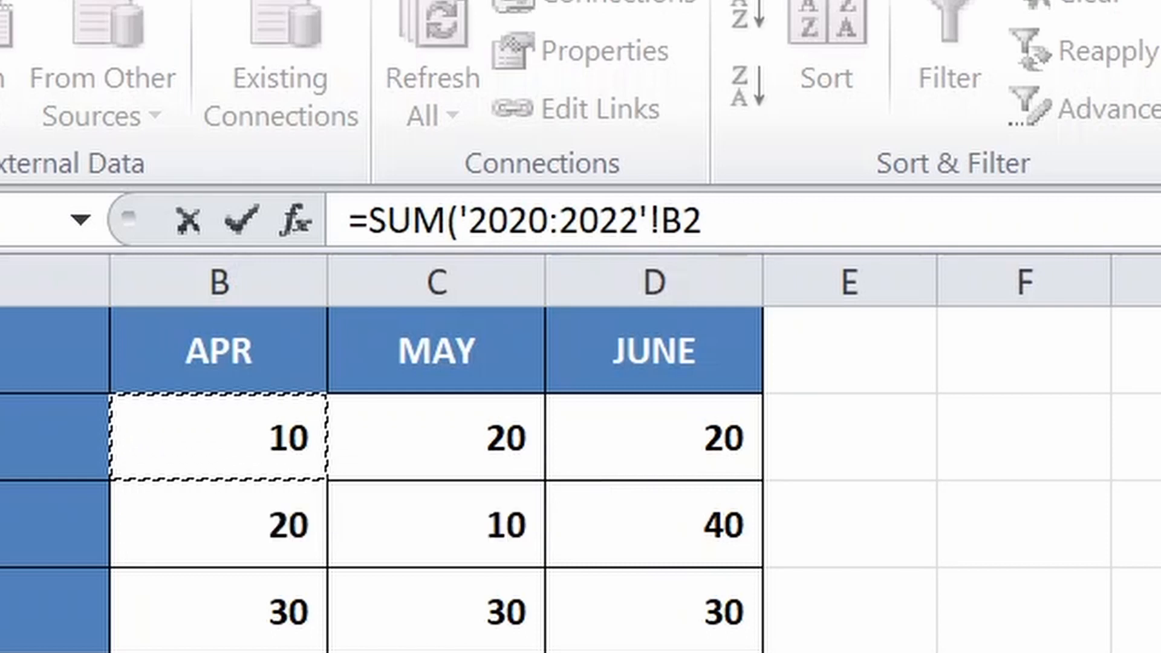
pyautogui.write(')')
pyautogui.press('Return')
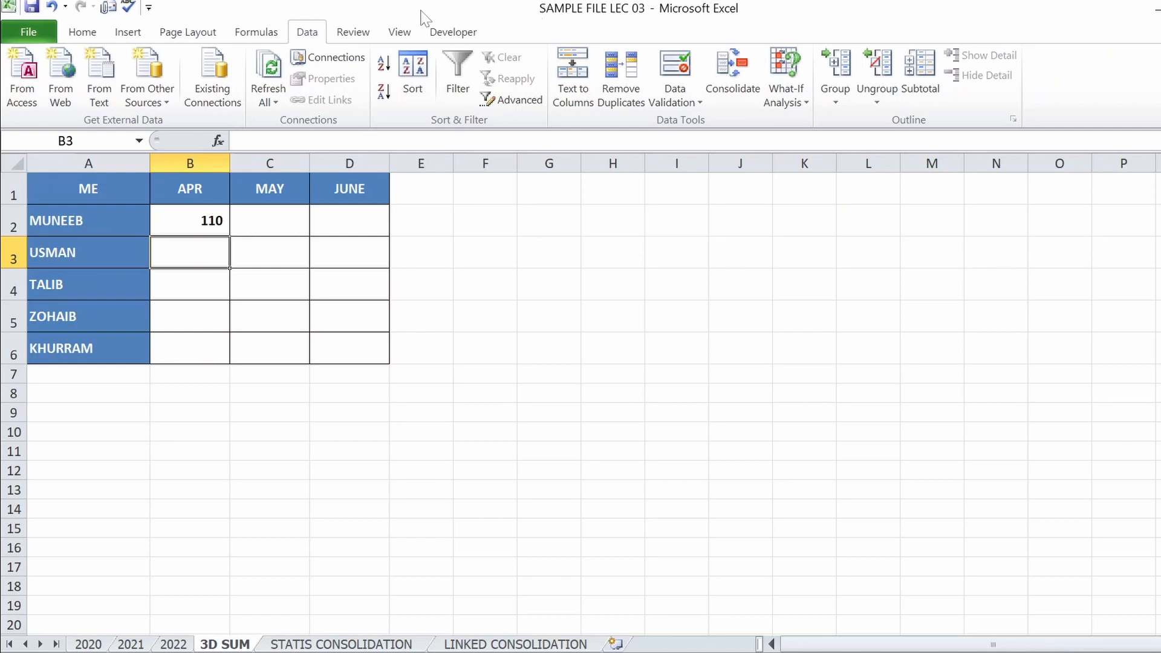
pyautogui.click(200, 219)
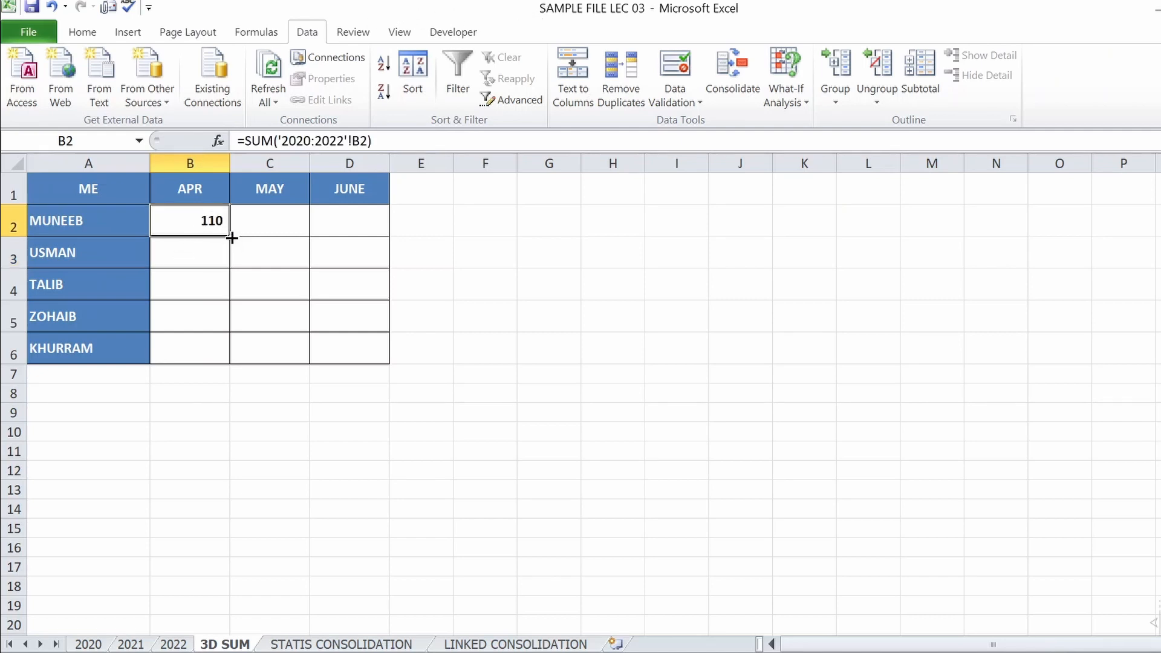
pyautogui.moveTo(231, 237); pyautogui.dragTo(380, 357)
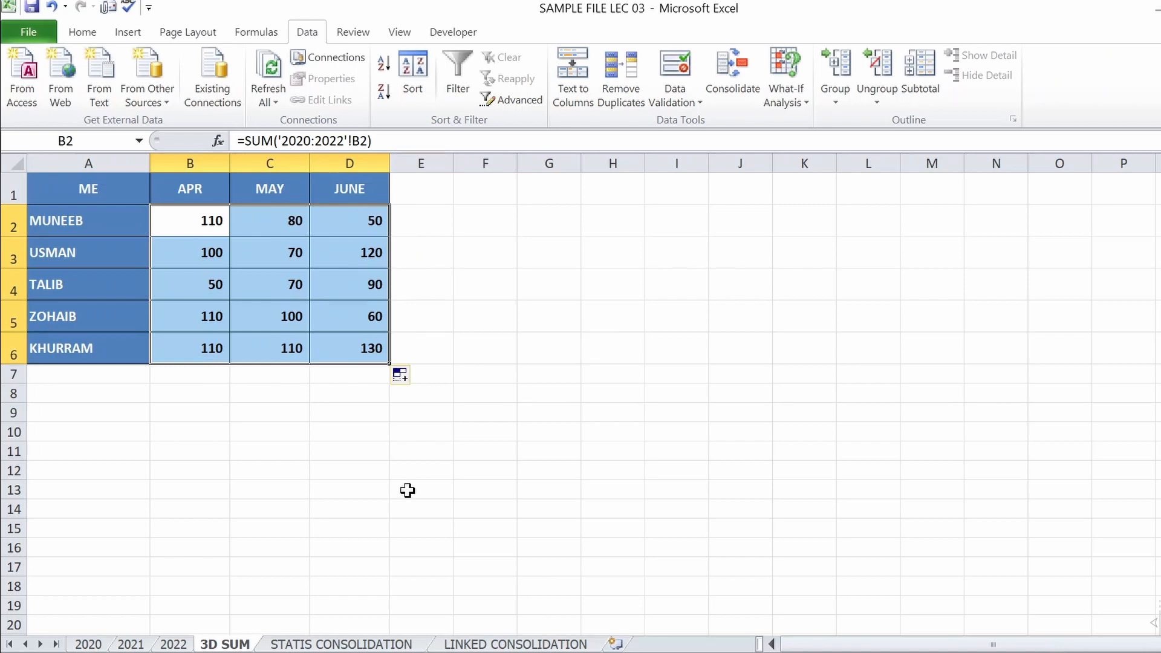
# Compare the table layout on the 2020, 2021 and 2022 sheets with the 3D SUM sheet
pyautogui.click(89, 645)
pyautogui.click(138, 646)
pyautogui.click(171, 645)
pyautogui.click(91, 645)
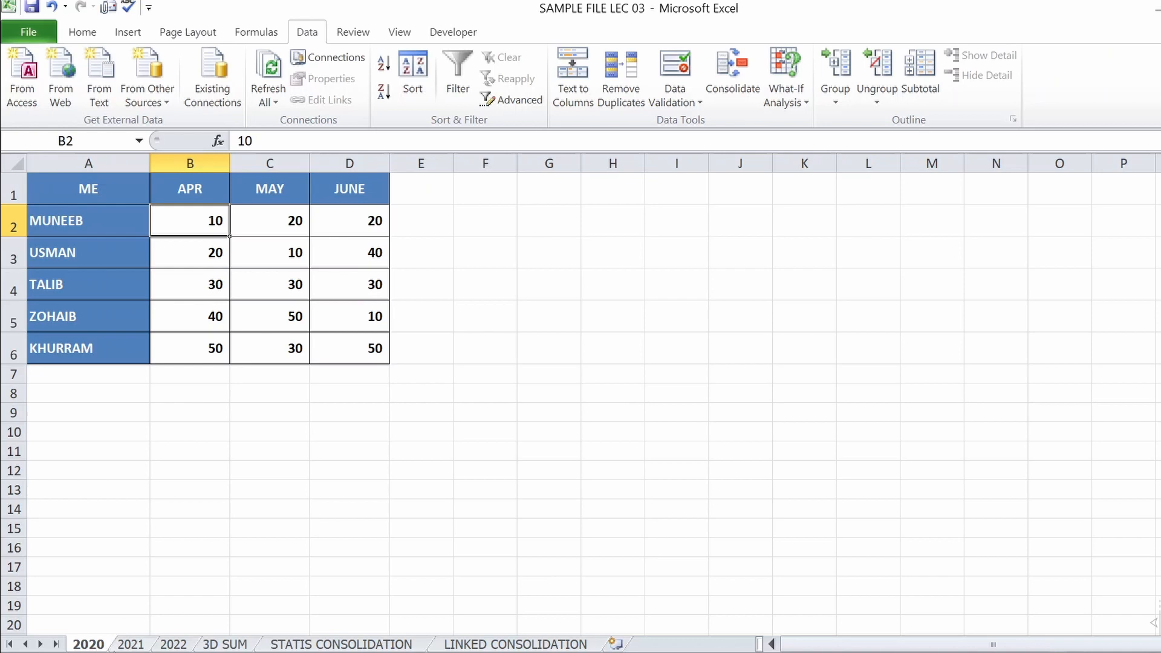
pyautogui.click(133, 646)
pyautogui.click(164, 645)
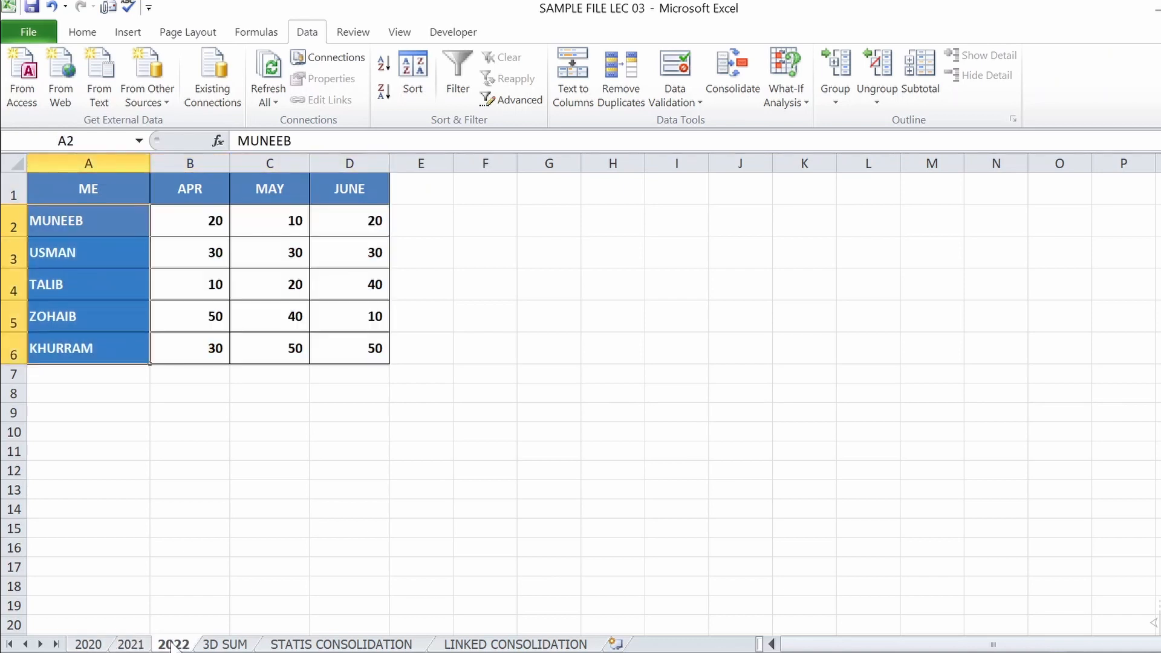
pyautogui.click(209, 644)
pyautogui.click(213, 219)
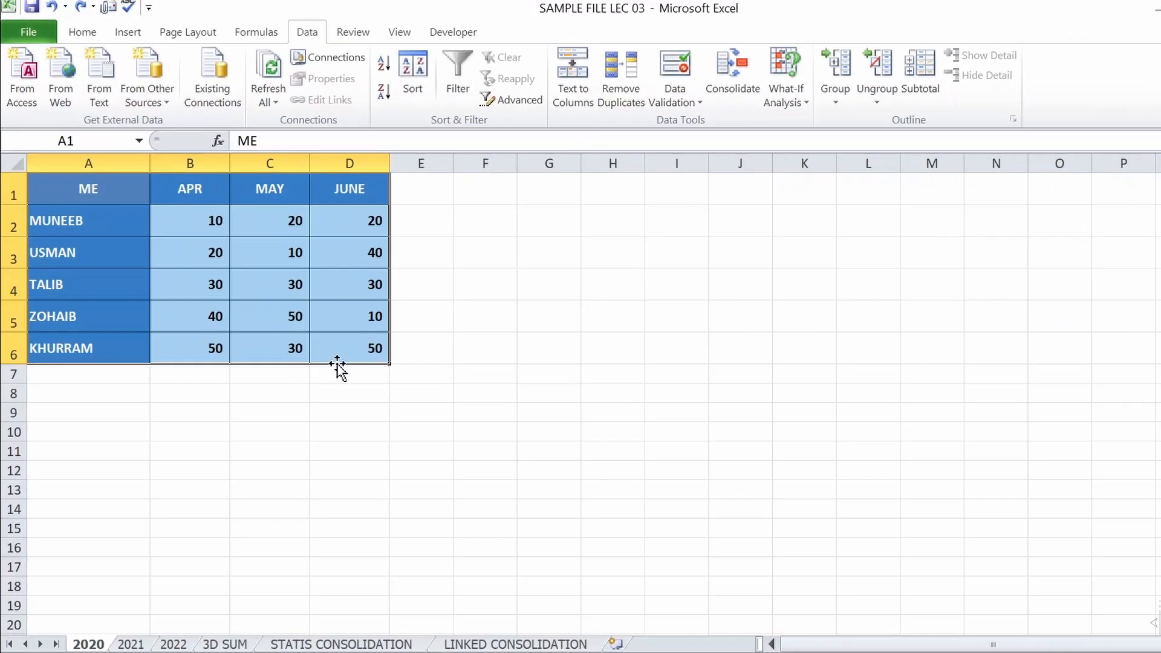
# Move the source tables to A3:D8 on sheet 2020, C1:F6 on sheet 2021 and C3:F8 on sheet 2022
pyautogui.moveTo(337, 366); pyautogui.dragTo(339, 400)
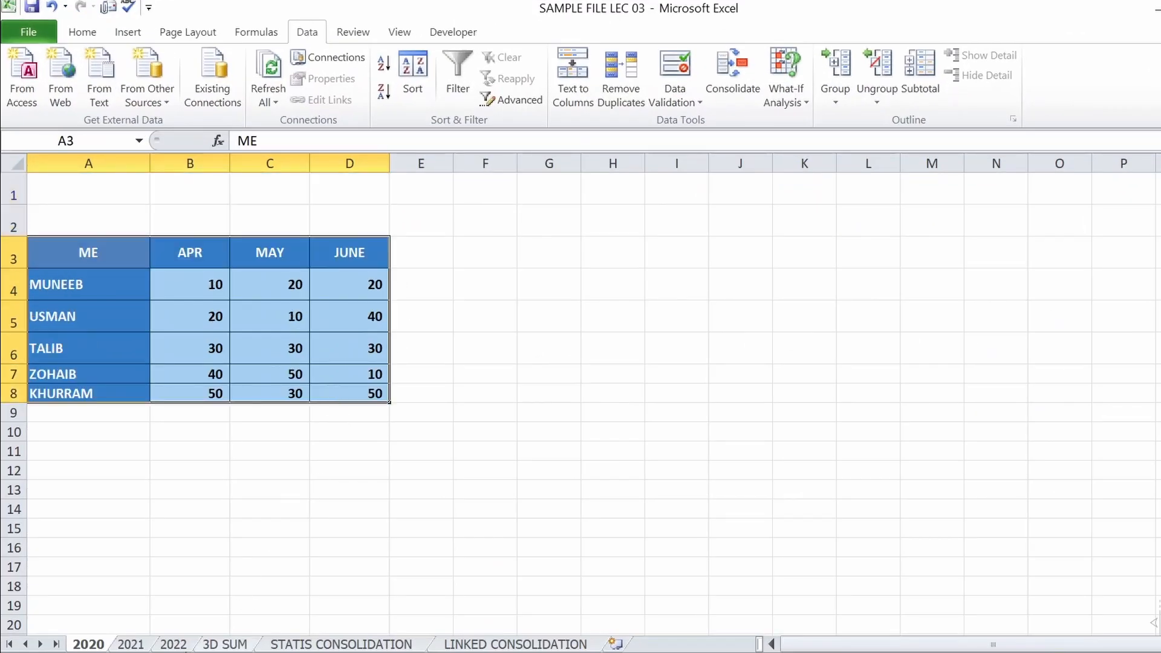
pyautogui.click(131, 645)
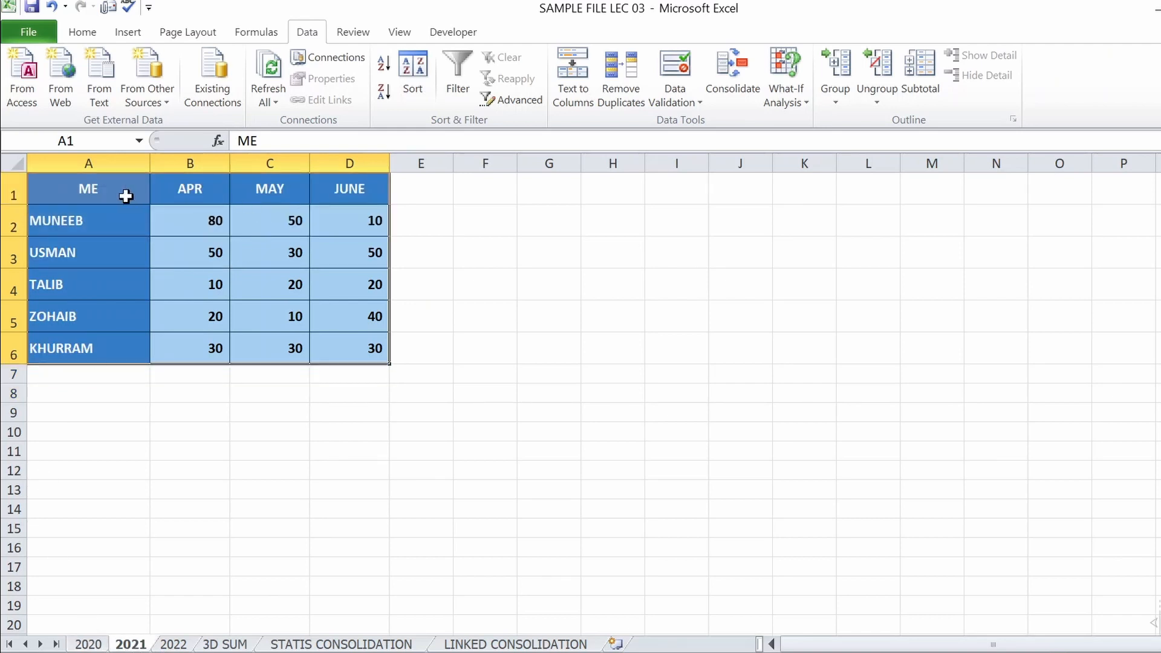
pyautogui.moveTo(83, 188); pyautogui.dragTo(476, 327)
pyautogui.click(180, 647)
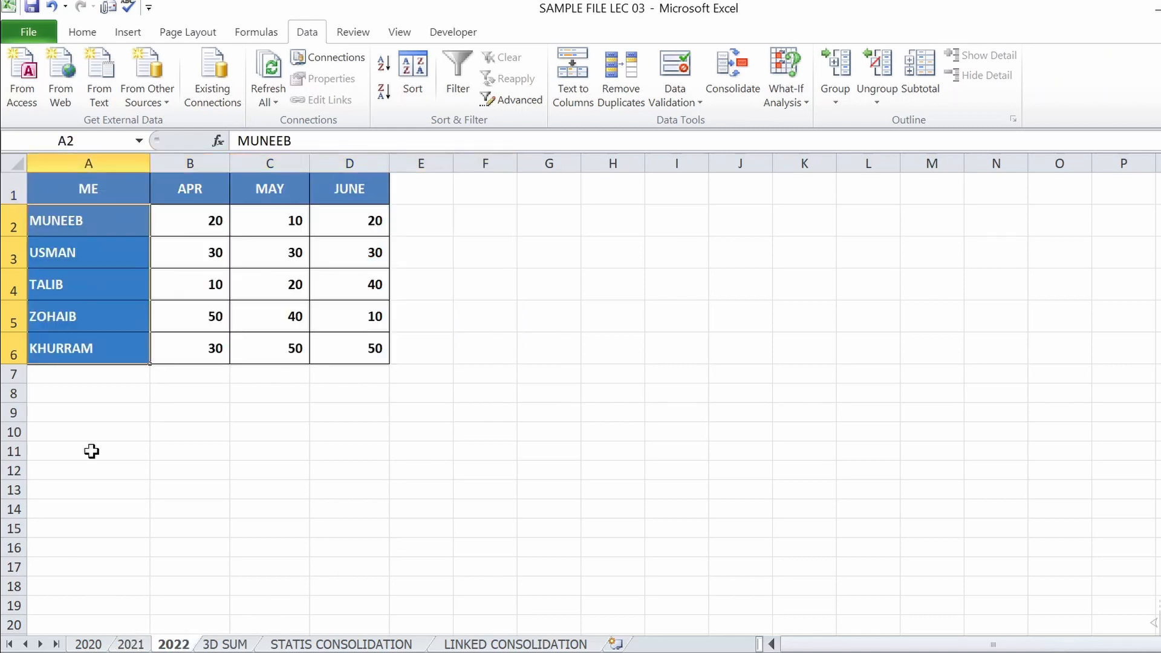
pyautogui.moveTo(69, 195); pyautogui.dragTo(471, 396)
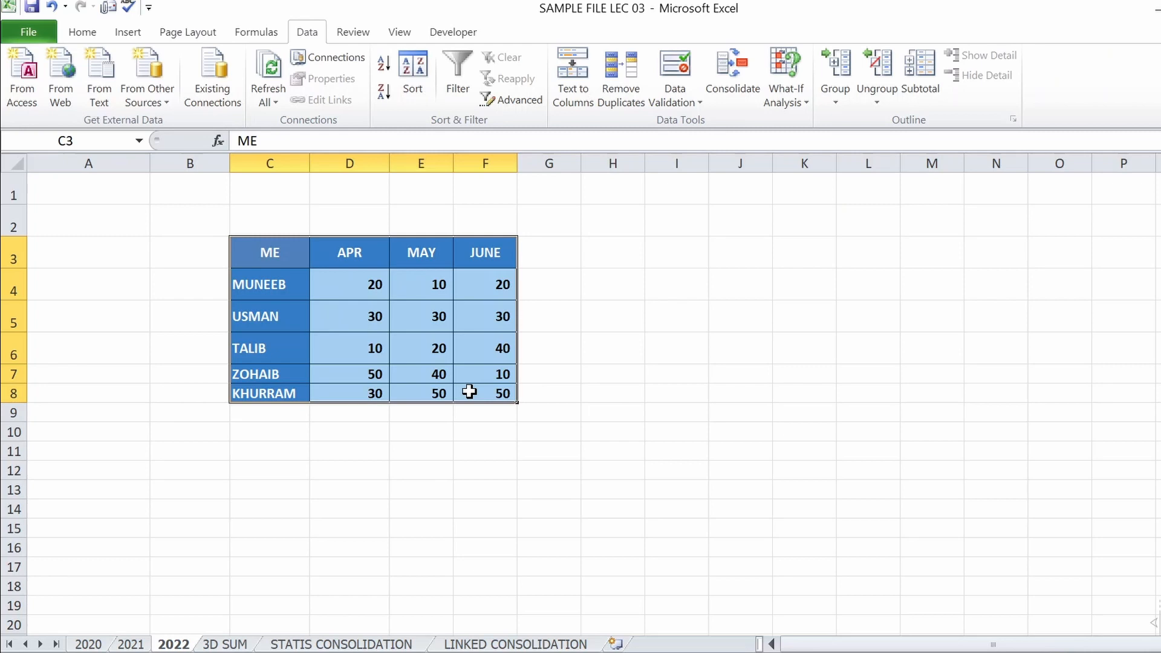
# Examine the formulas and results in rows 2 and 3 of the 3D SUM sheet
pyautogui.click(225, 644)
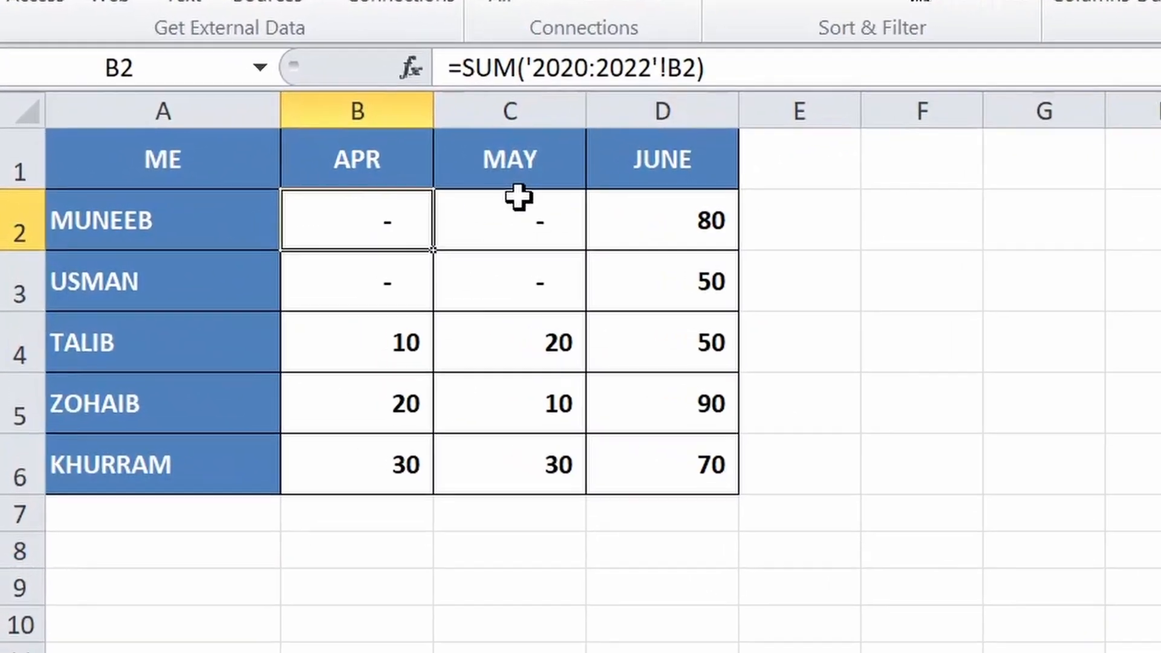
pyautogui.click(502, 197)
pyautogui.click(657, 221)
pyautogui.click(646, 285)
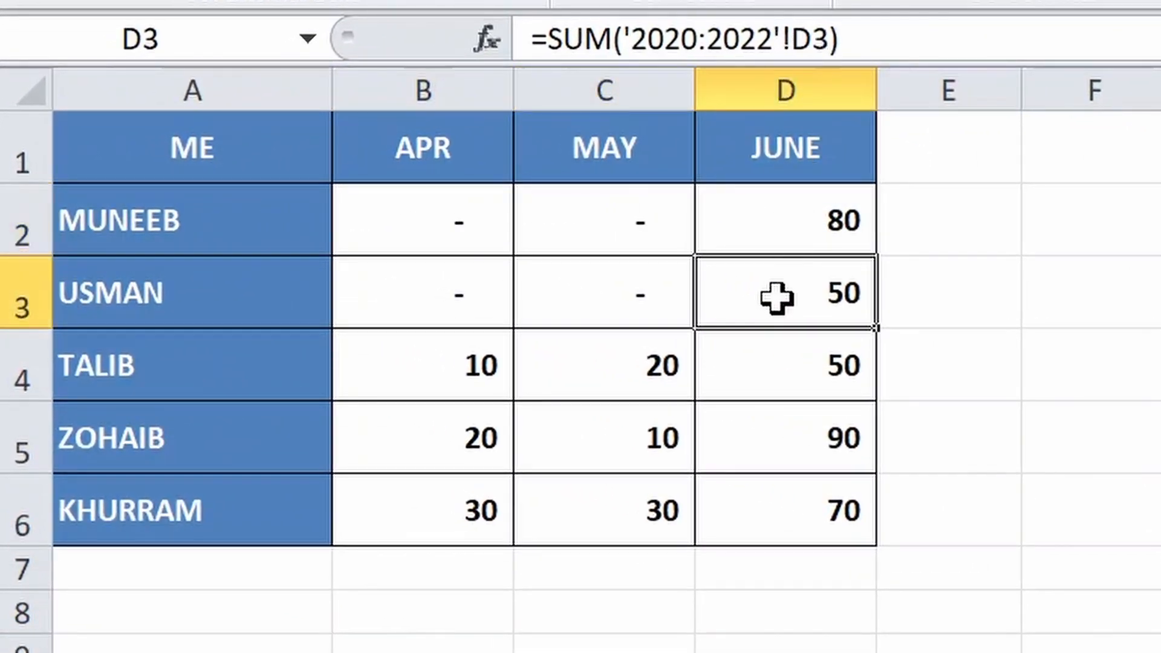
pyautogui.click(574, 299)
pyautogui.click(461, 284)
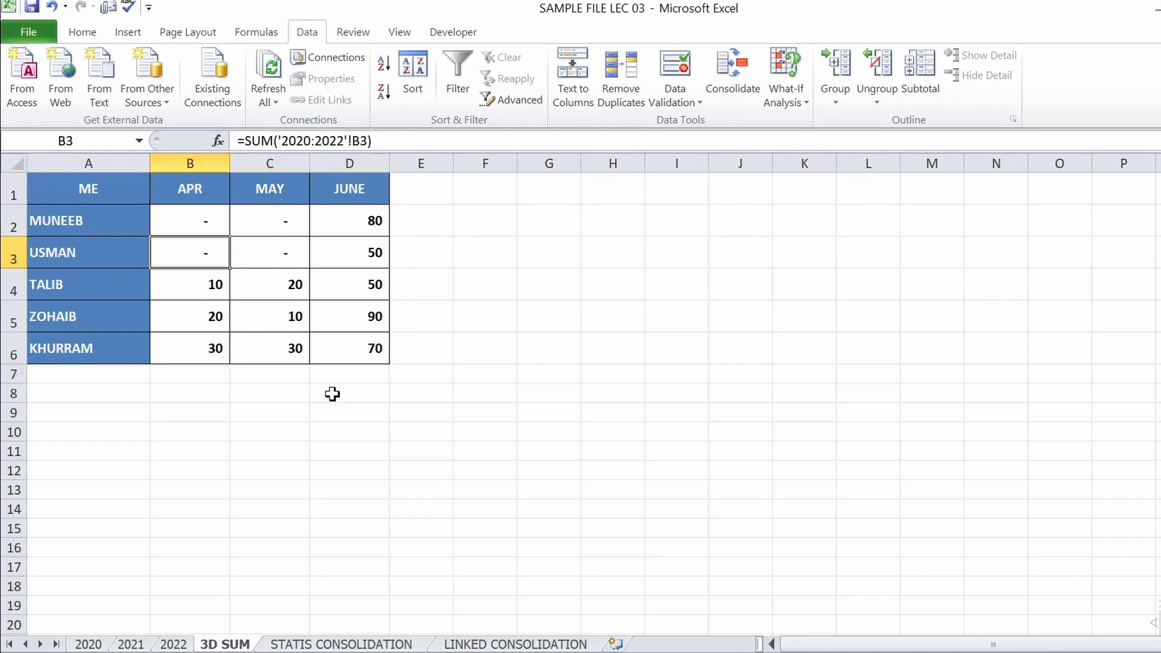
# Clear the contents of B2:D6 on the STATIS CONSOLIDATION sheet
pyautogui.click(342, 646)
pyautogui.moveTo(173, 215); pyautogui.dragTo(349, 362)
pyautogui.press('Delete')
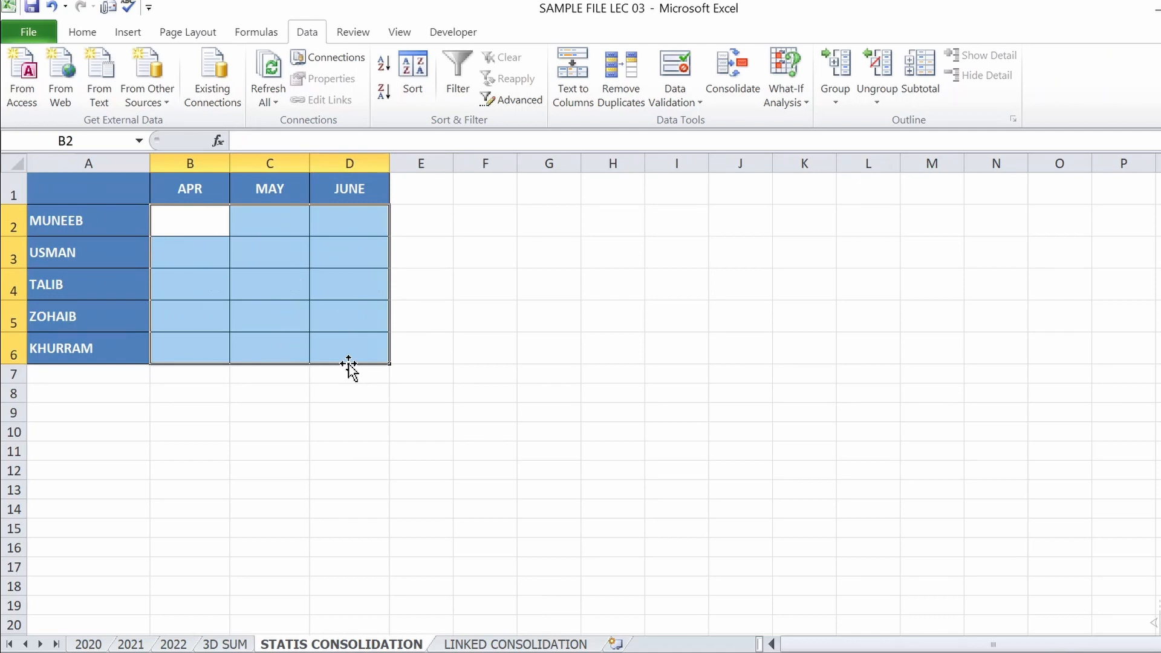
pyautogui.click(164, 227)
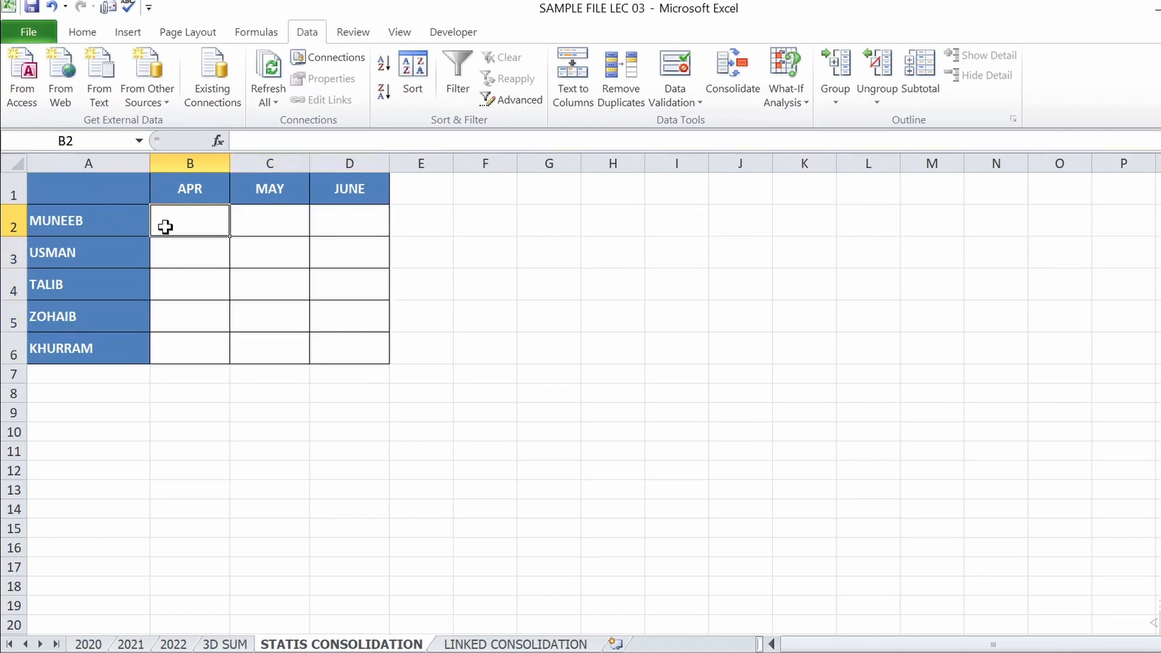
# Open Consolidate with A1 as the destination and delete all existing source references
pyautogui.click(76, 190)
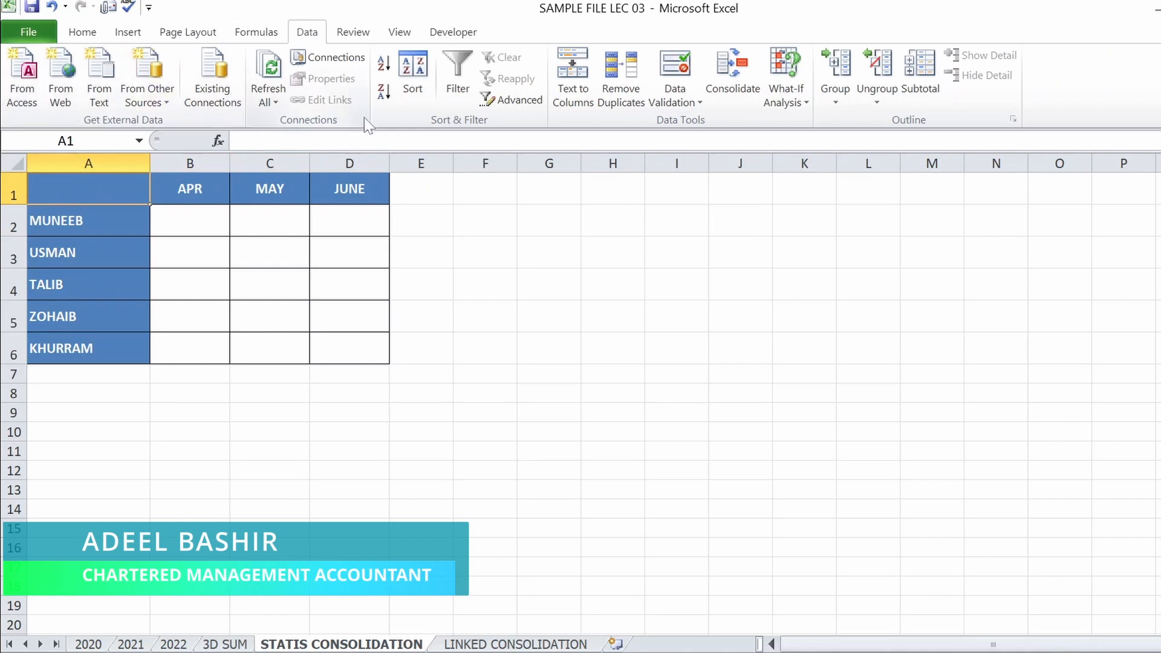
pyautogui.click(733, 76)
pyautogui.click(798, 306)
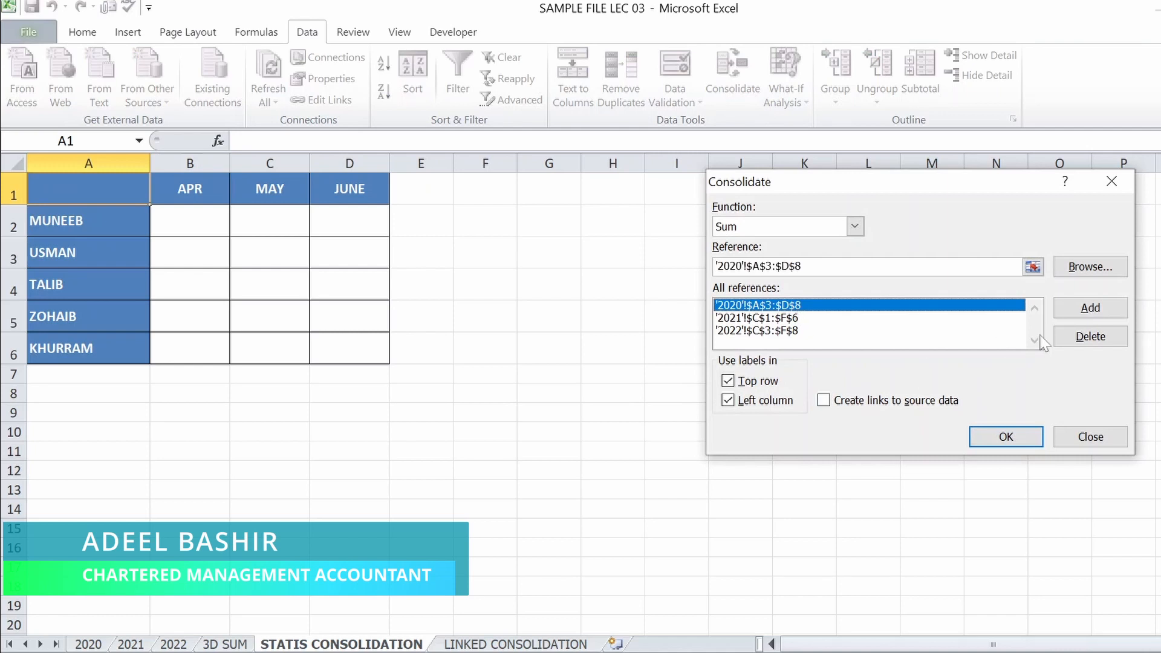
pyautogui.click(1092, 338)
pyautogui.click(785, 307)
pyautogui.click(1066, 337)
pyautogui.click(795, 307)
pyautogui.click(1082, 337)
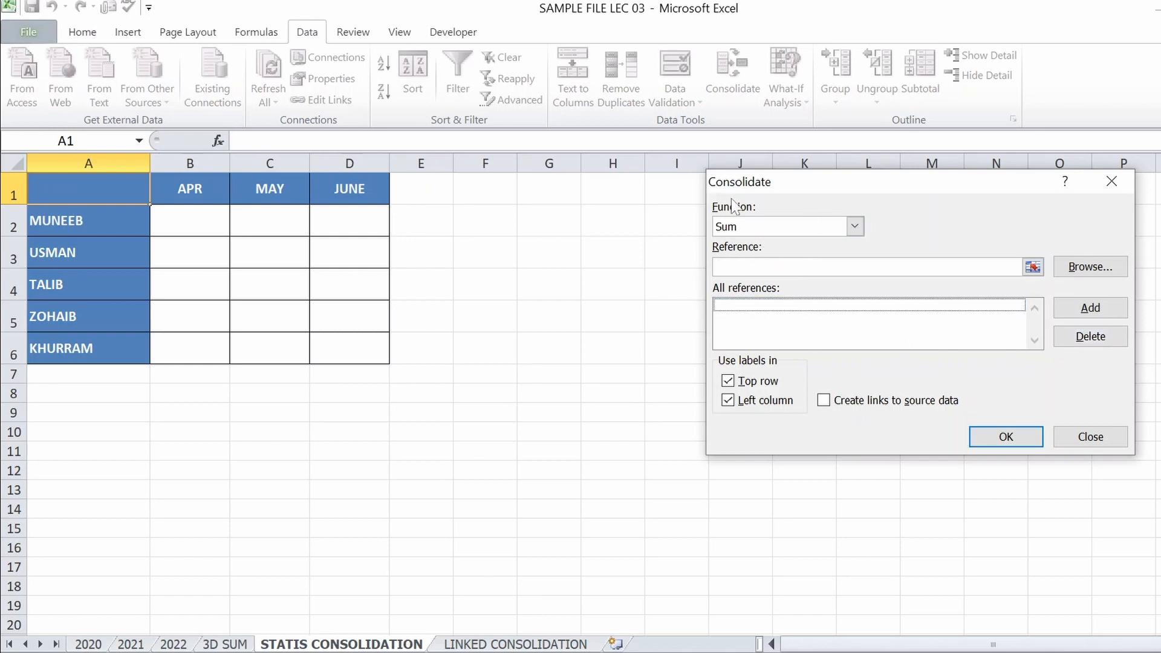
# Choose Sum as the consolidation function and add '2020'!$A$3:$D$8 as a source reference
pyautogui.click(855, 226)
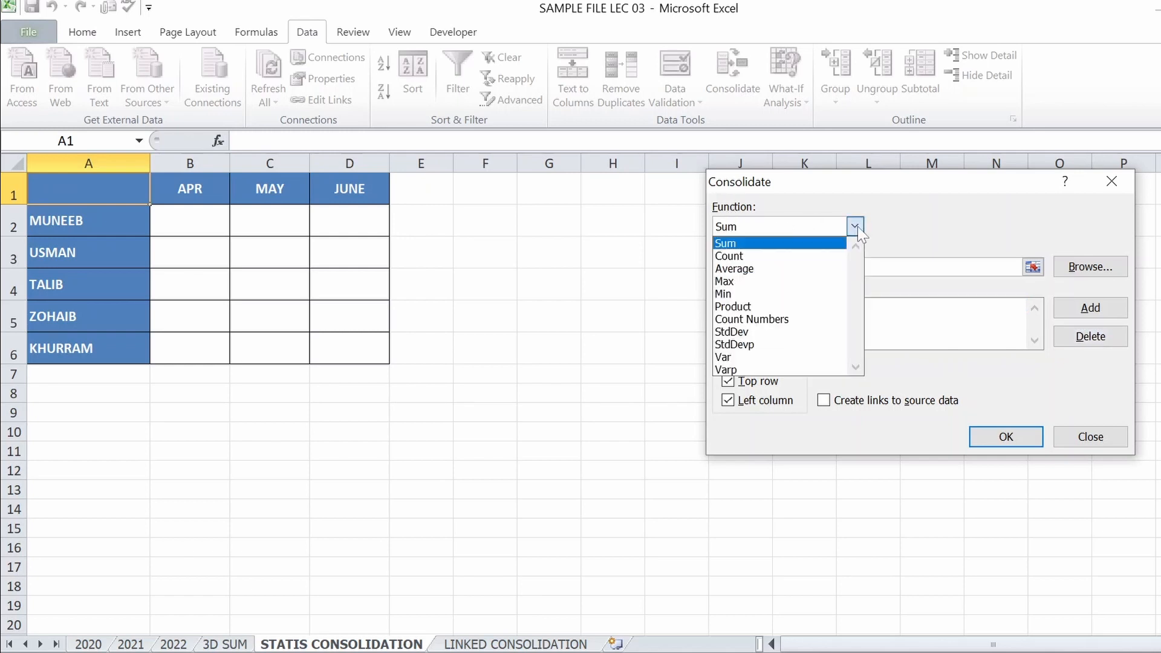
pyautogui.click(763, 243)
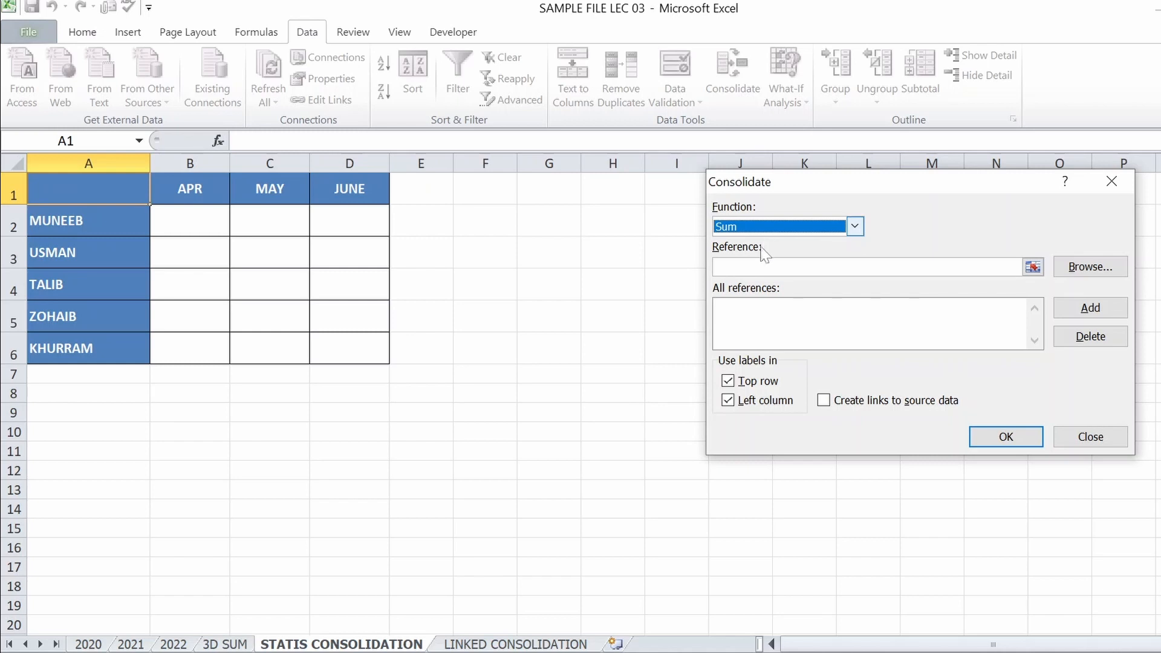
pyautogui.click(765, 267)
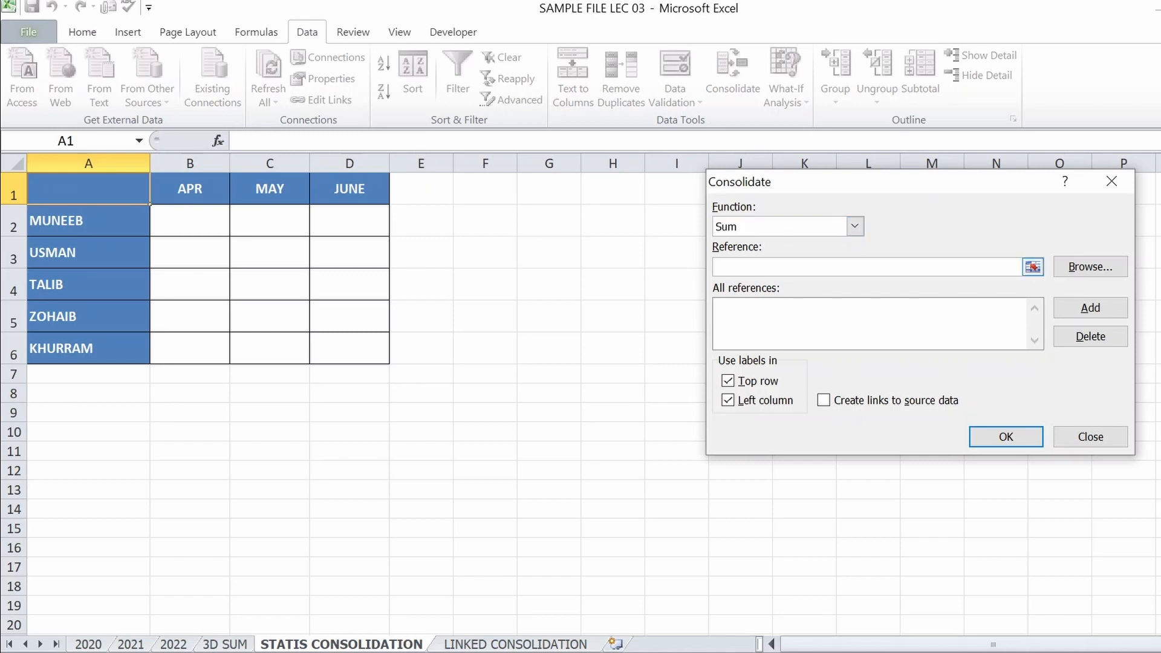
pyautogui.click(1033, 267)
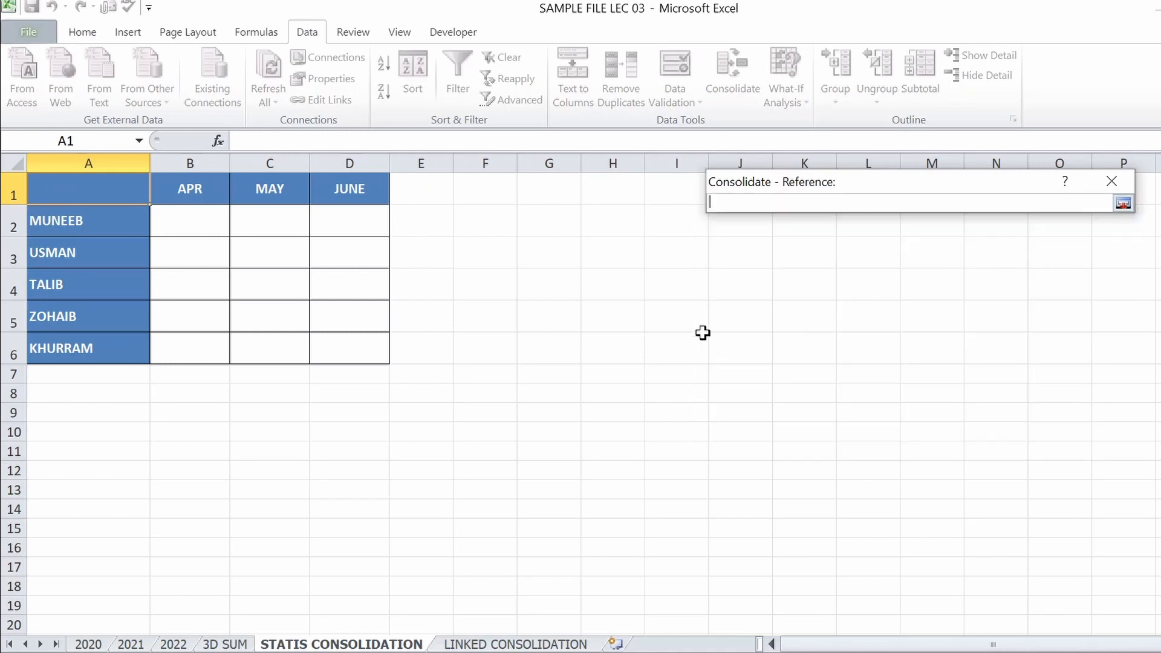
pyautogui.click(84, 646)
pyautogui.moveTo(91, 251); pyautogui.dragTo(352, 387)
pyautogui.click(1123, 204)
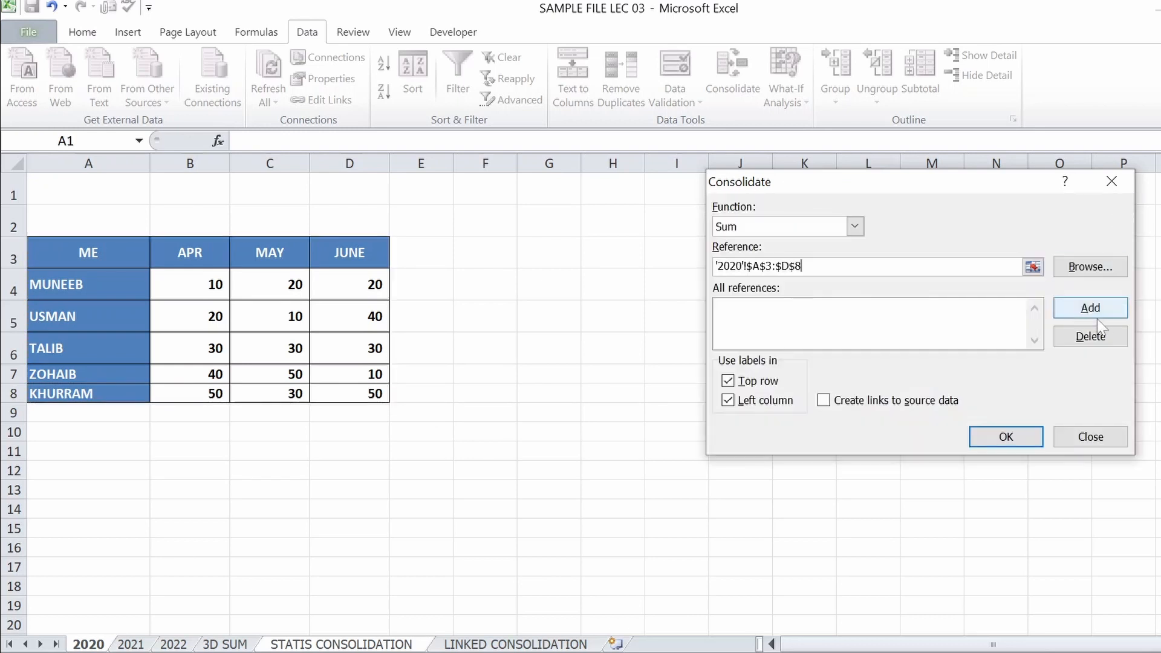
pyautogui.click(1090, 308)
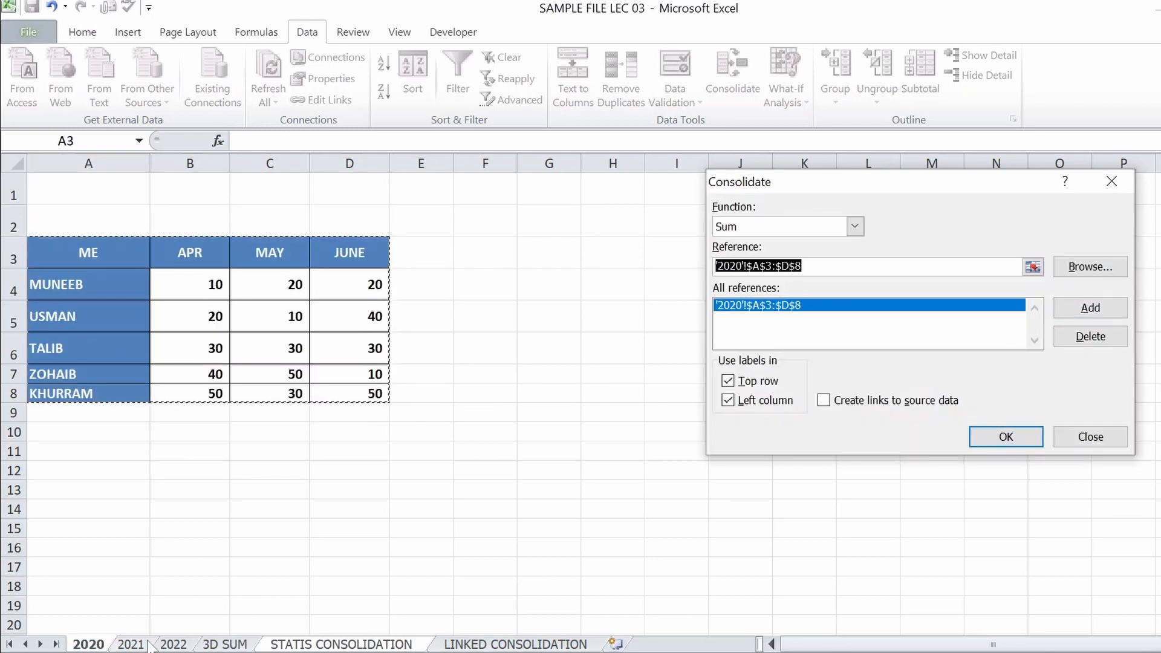
# Add '2021'!$C$1:$F$6 and '2022'!$C$3:$F$8 to the consolidation's source references
pyautogui.click(131, 645)
pyautogui.moveTo(269, 195); pyautogui.dragTo(493, 349)
pyautogui.click(1090, 307)
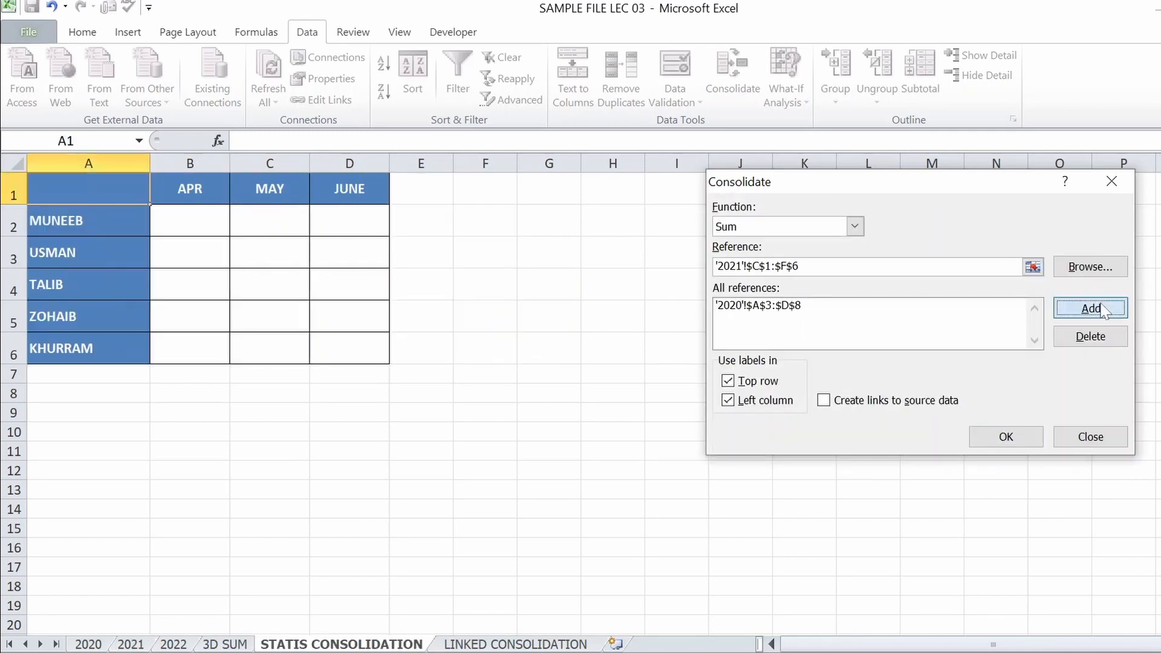
pyautogui.click(173, 645)
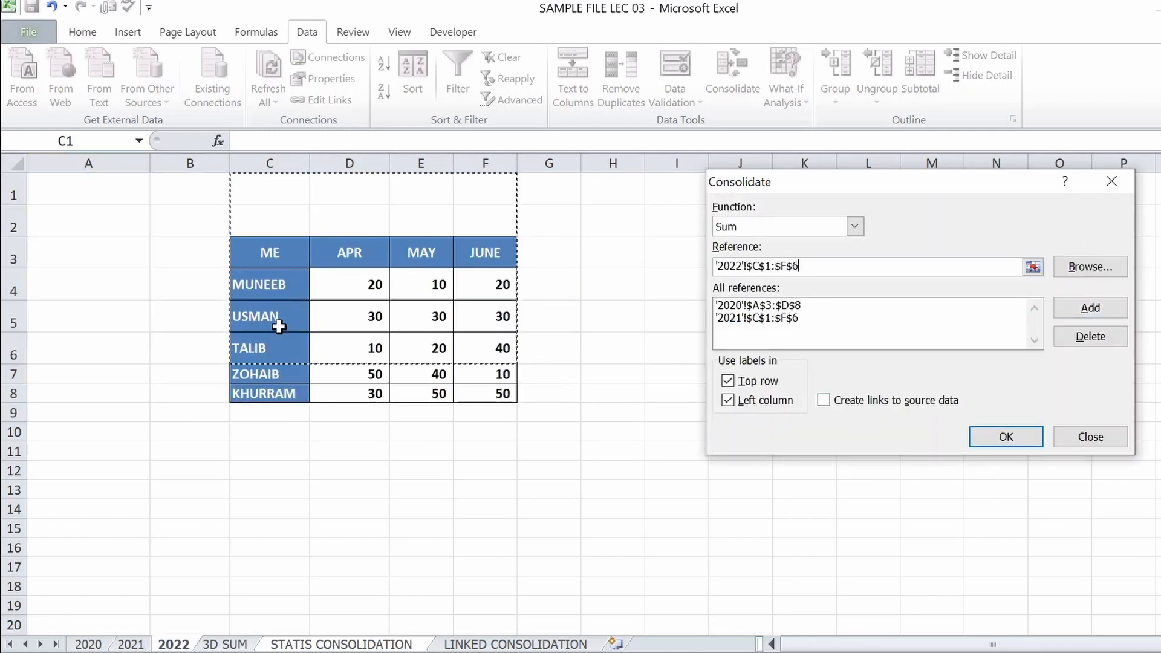
pyautogui.moveTo(276, 260); pyautogui.dragTo(482, 394)
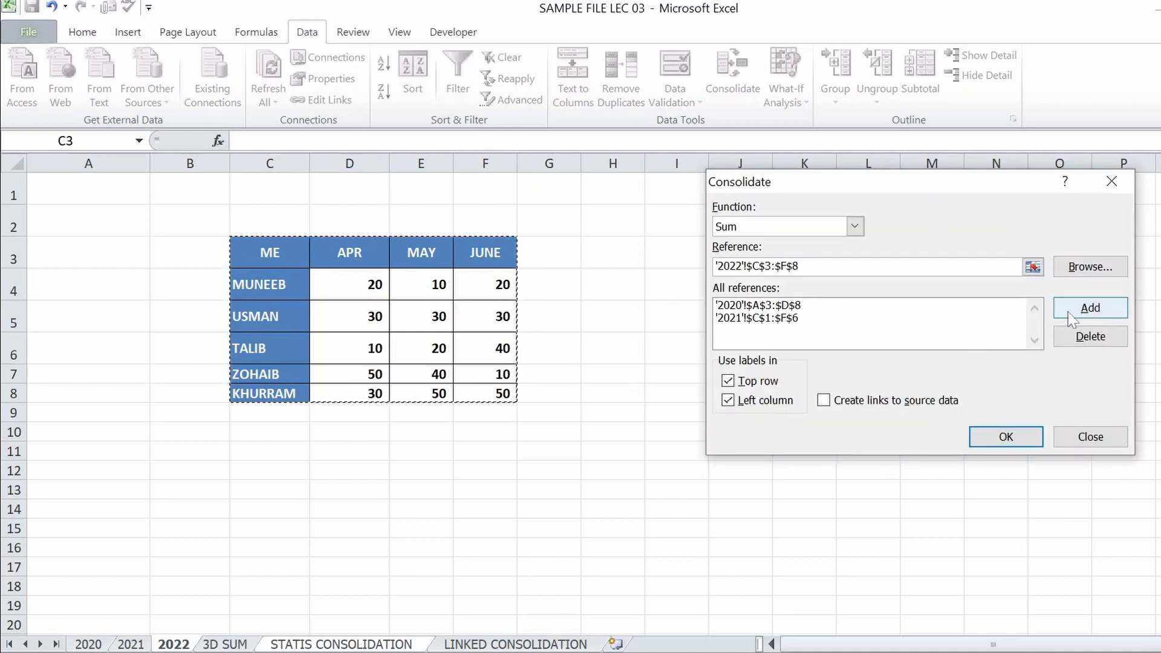
pyautogui.click(1083, 310)
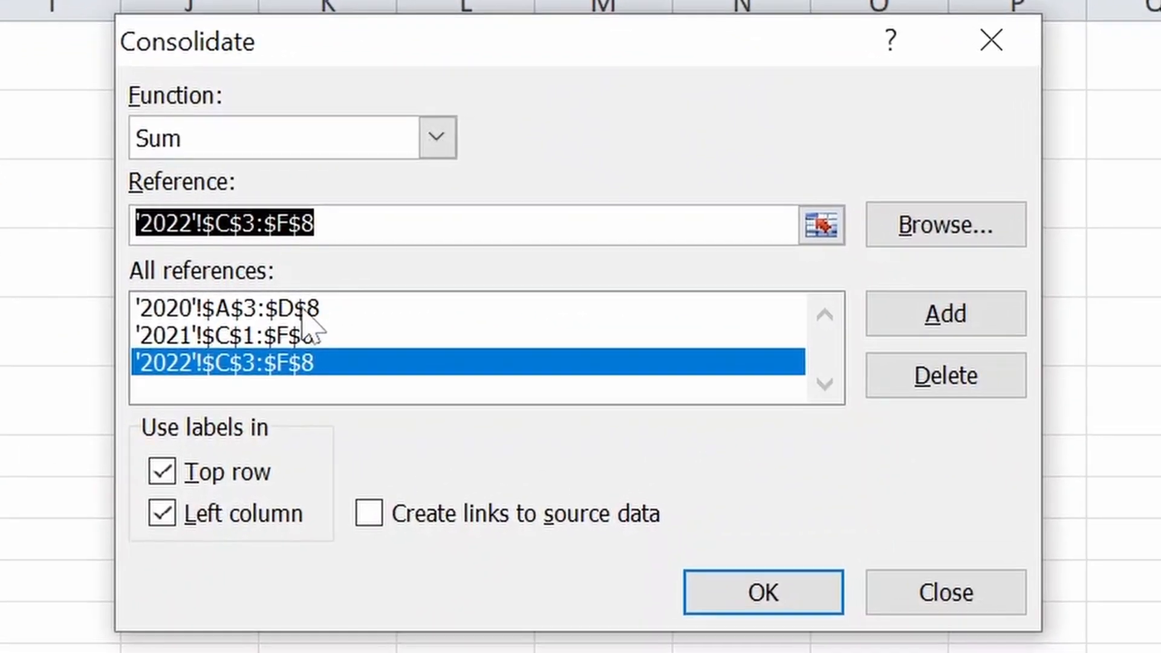
# Use labels in both the top row and left column, without links to source data, and run the consolidation
pyautogui.click(151, 473)
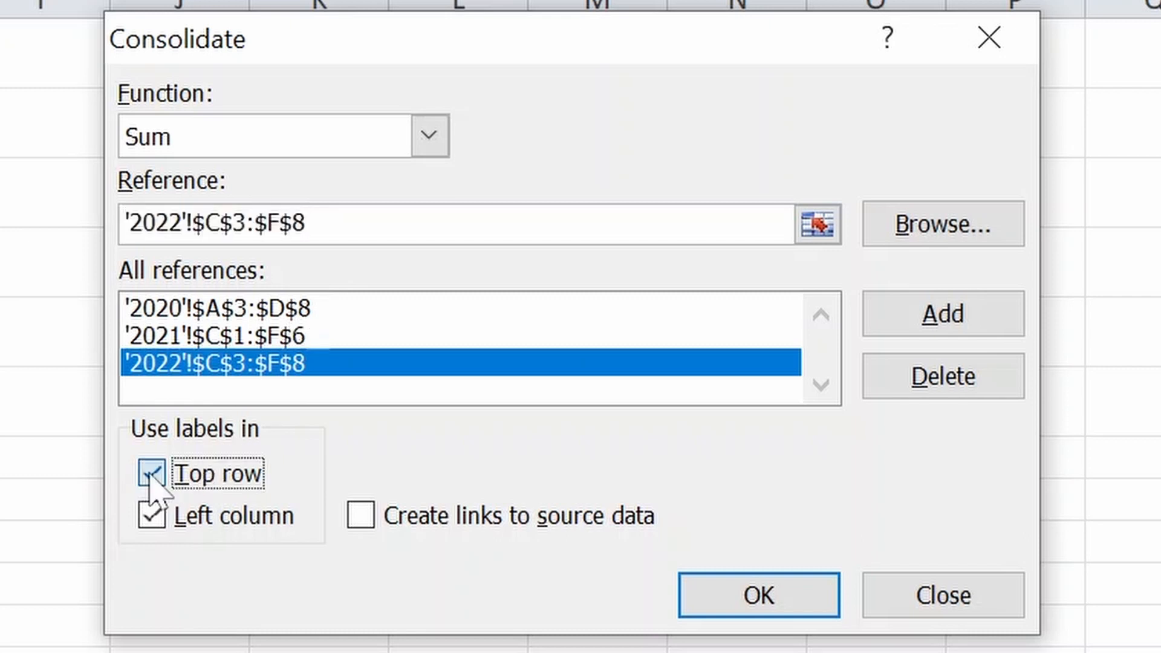
pyautogui.click(152, 516)
pyautogui.click(151, 472)
pyautogui.click(153, 516)
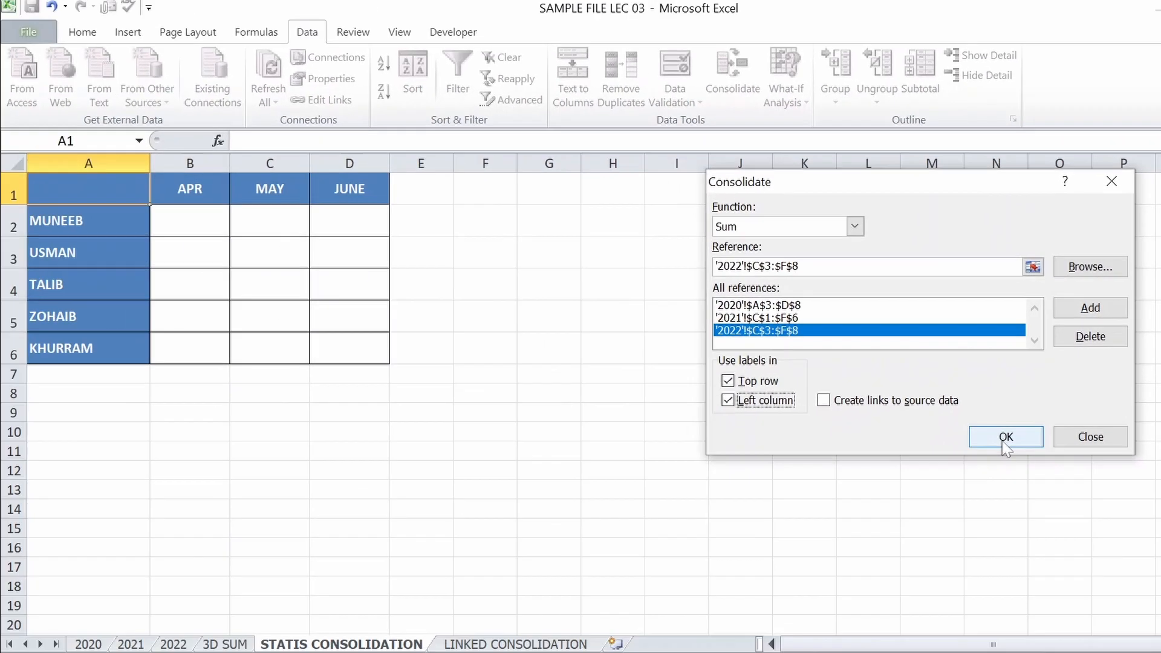
pyautogui.click(886, 514)
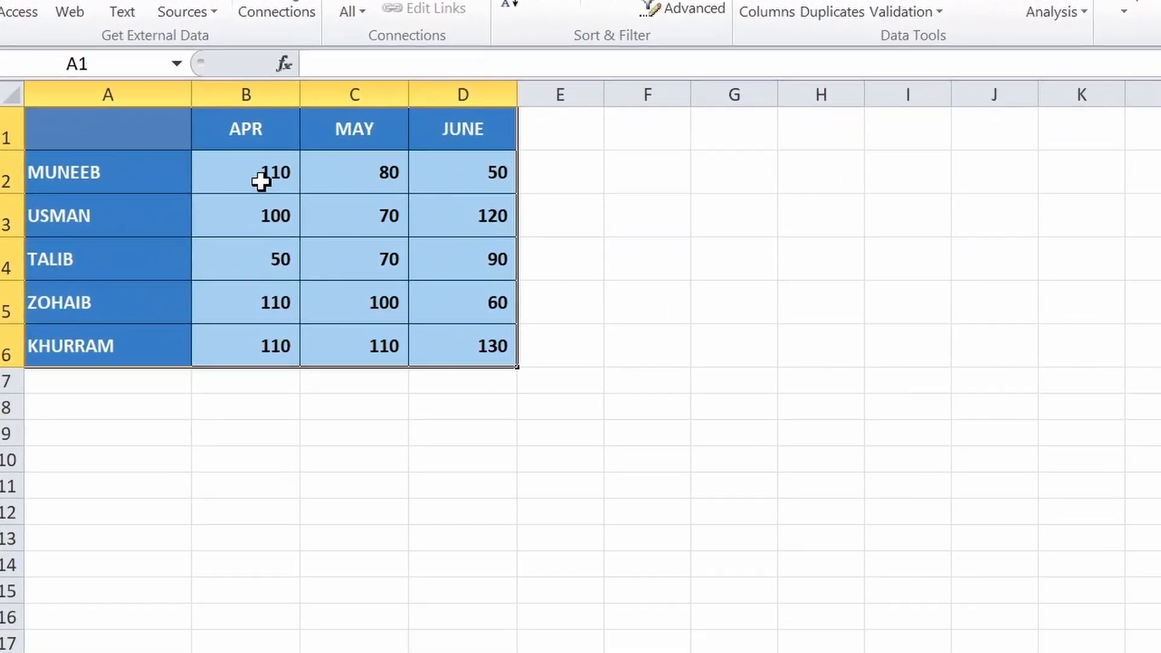
# Review the consolidated figures in B2:D6 against the source tables on sheets 2020, 2021 and 2022
pyautogui.click(201, 227)
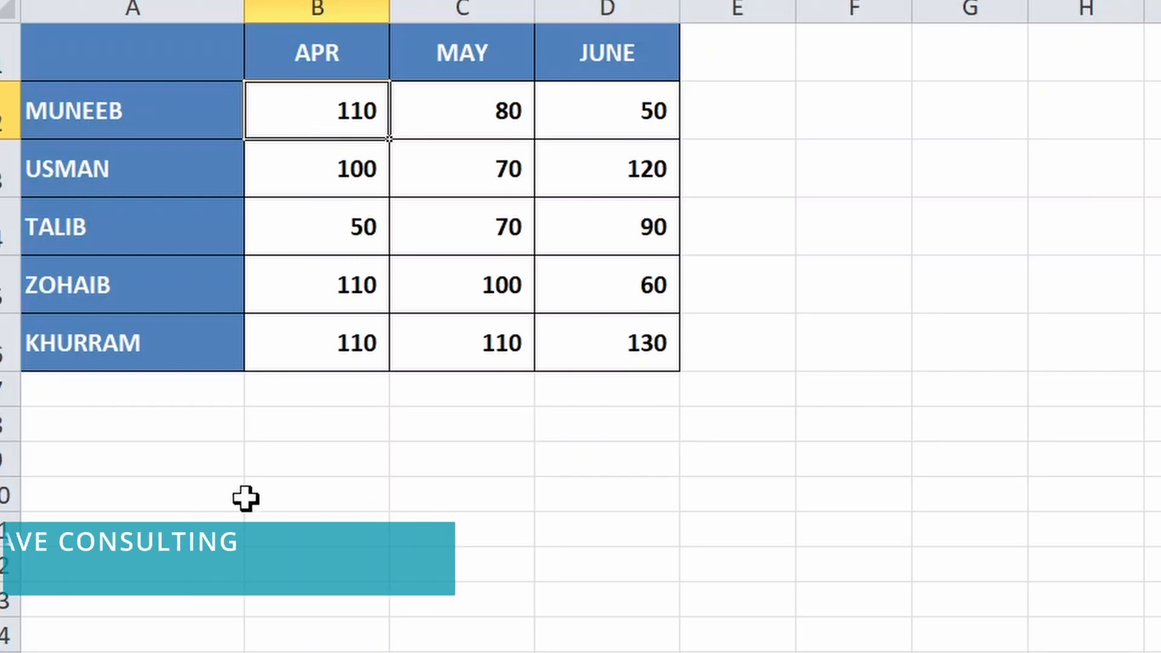
pyautogui.moveTo(319, 120); pyautogui.dragTo(607, 317)
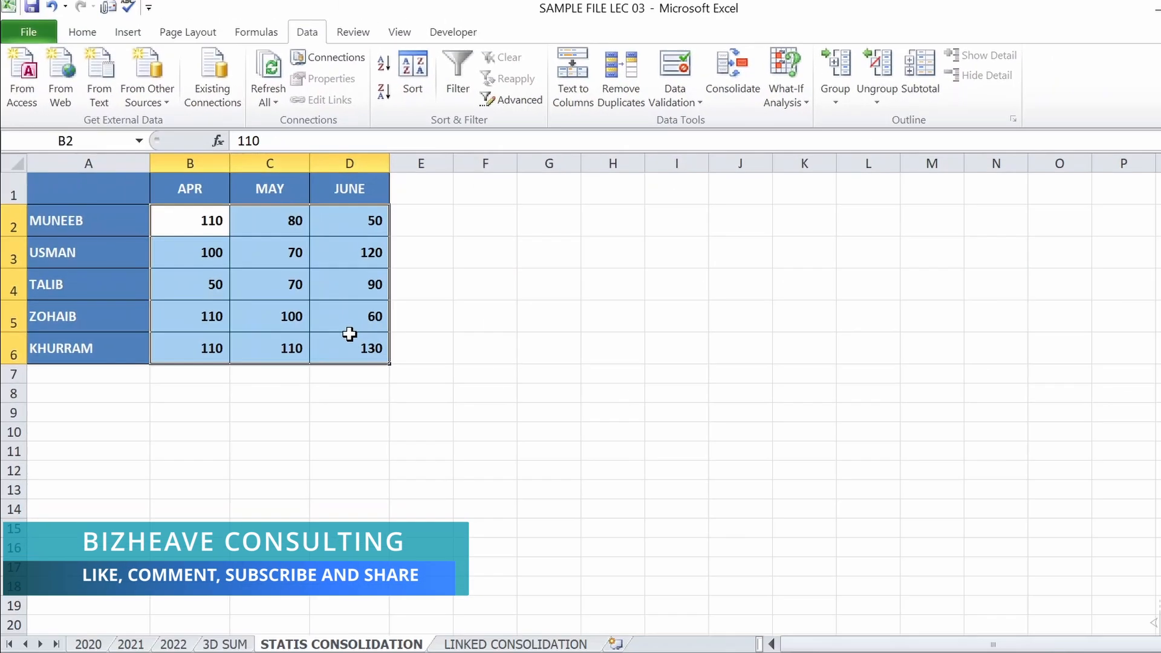
pyautogui.click(88, 645)
pyautogui.click(130, 645)
pyautogui.click(175, 644)
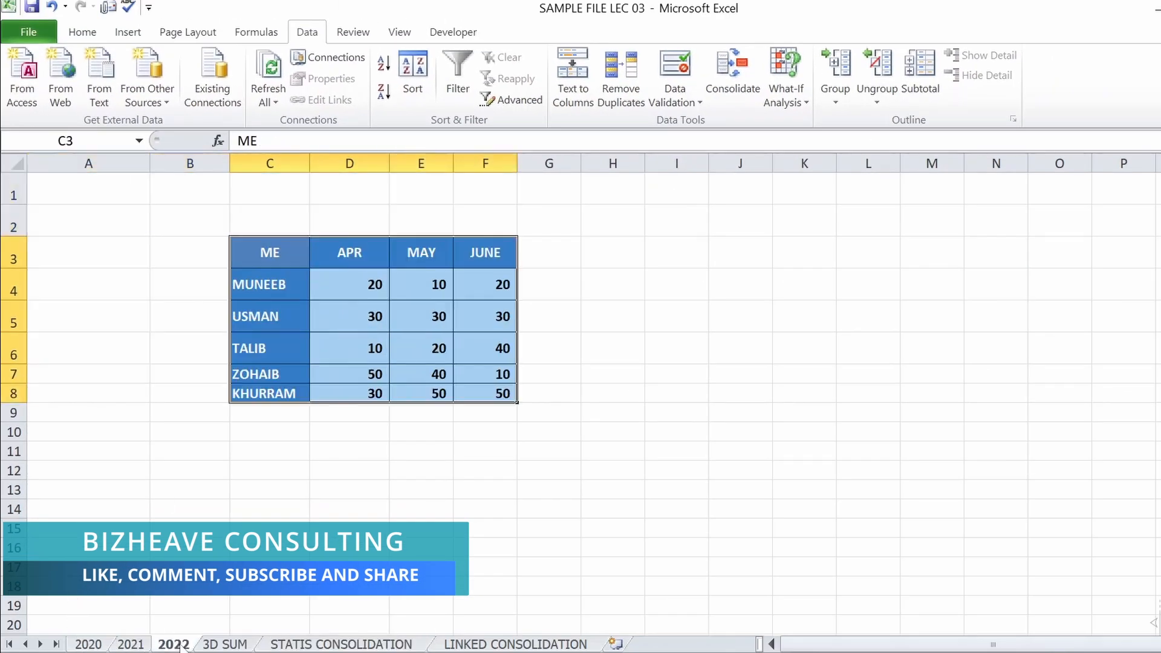
pyautogui.click(363, 644)
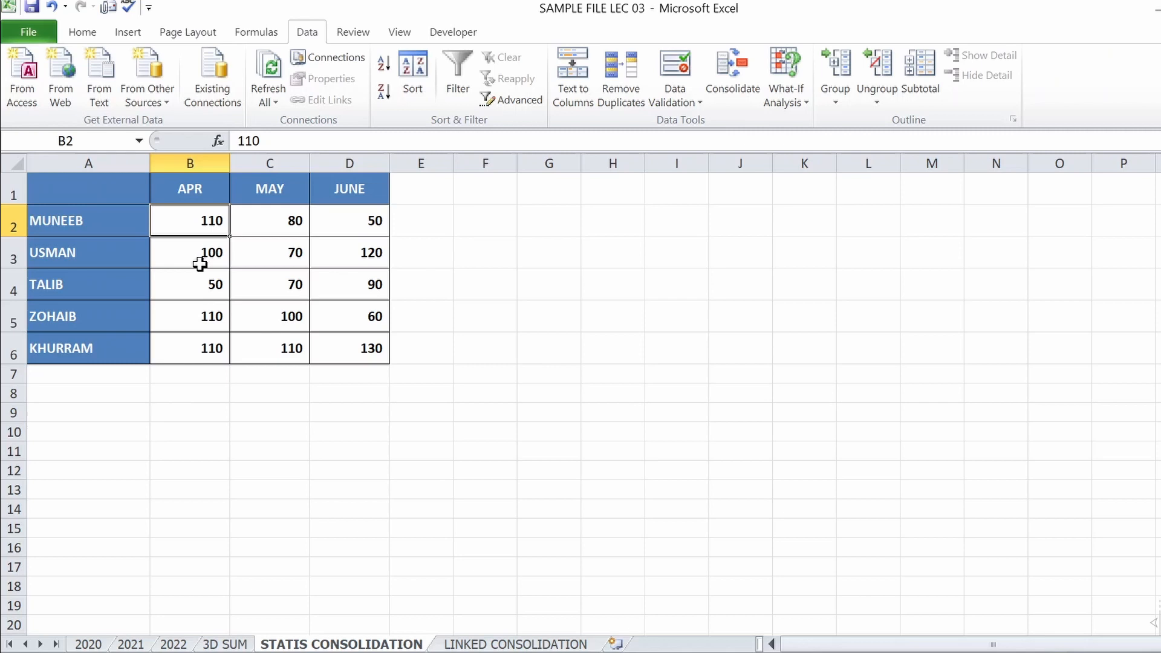
# Set cell B4 on sheet 2020 to 20 and check the 3D SUM and STATIS CONSOLIDATION sheets for the effect
pyautogui.click(99, 645)
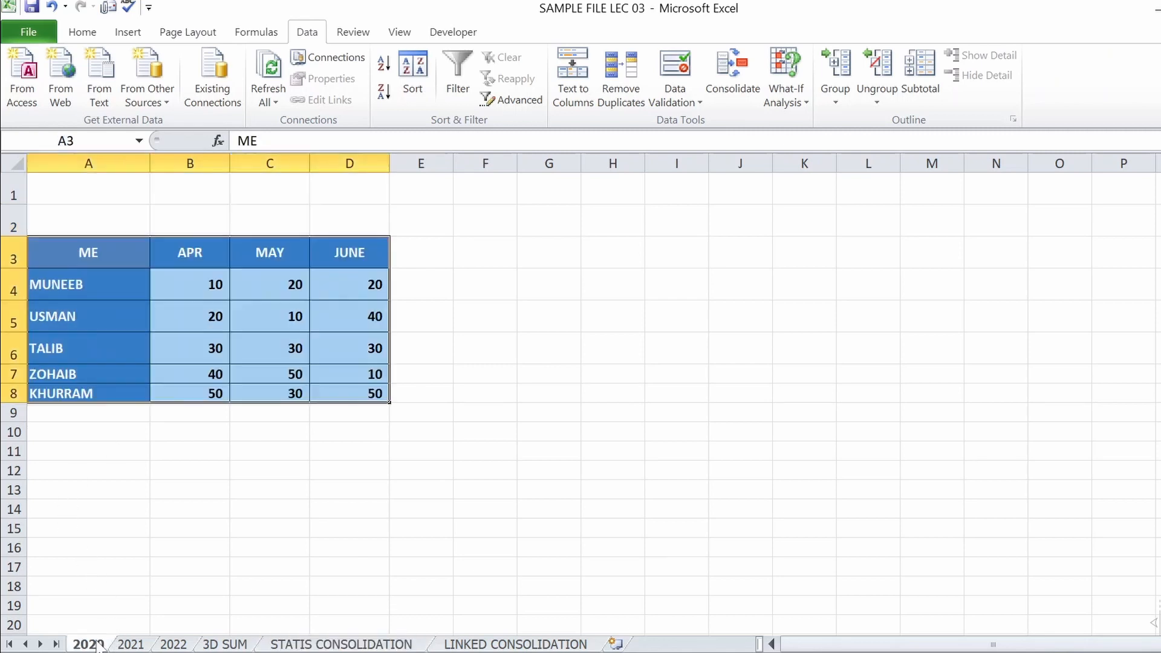
pyautogui.click(211, 280)
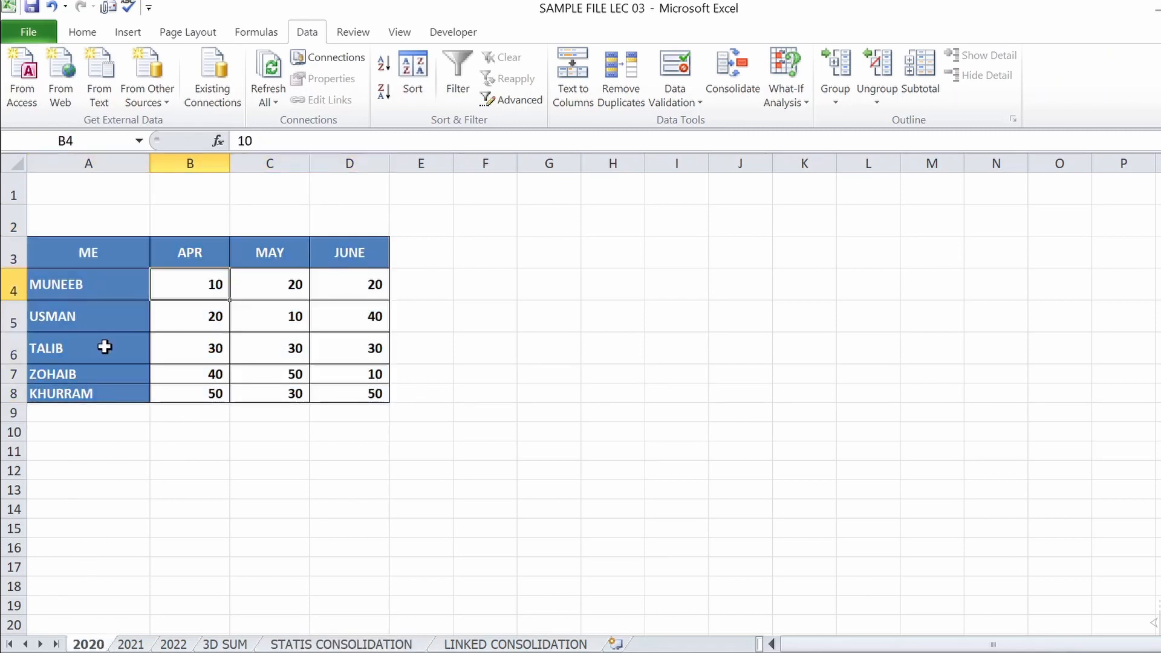
pyautogui.write('20')
pyautogui.press('Return')
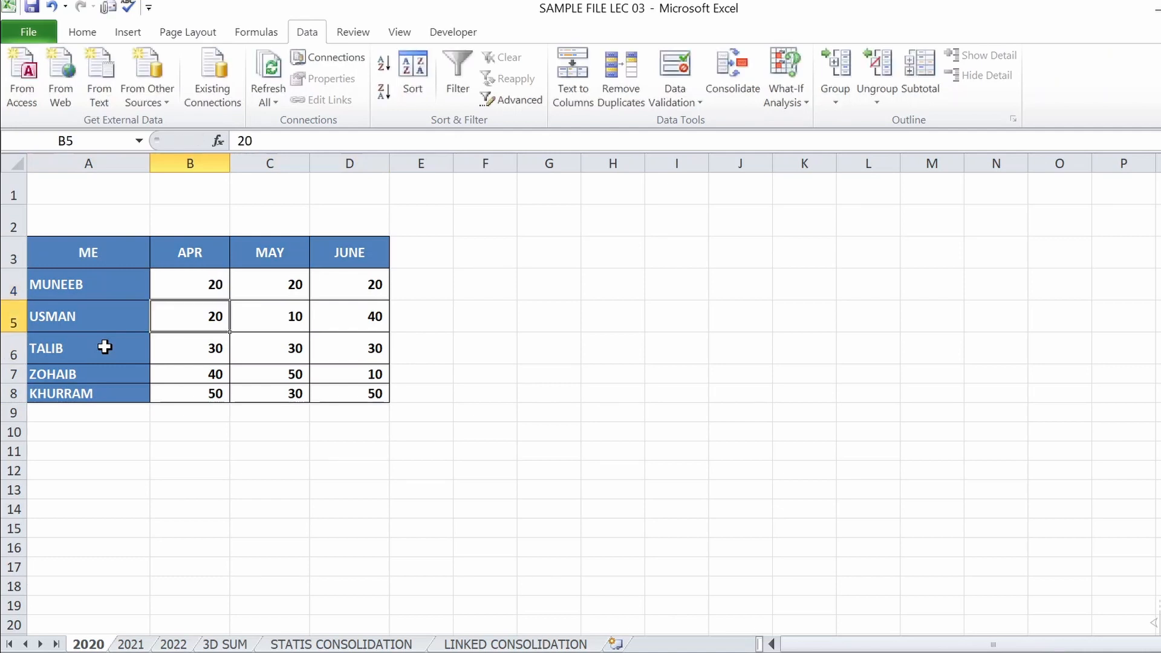
pyautogui.click(230, 645)
pyautogui.click(303, 644)
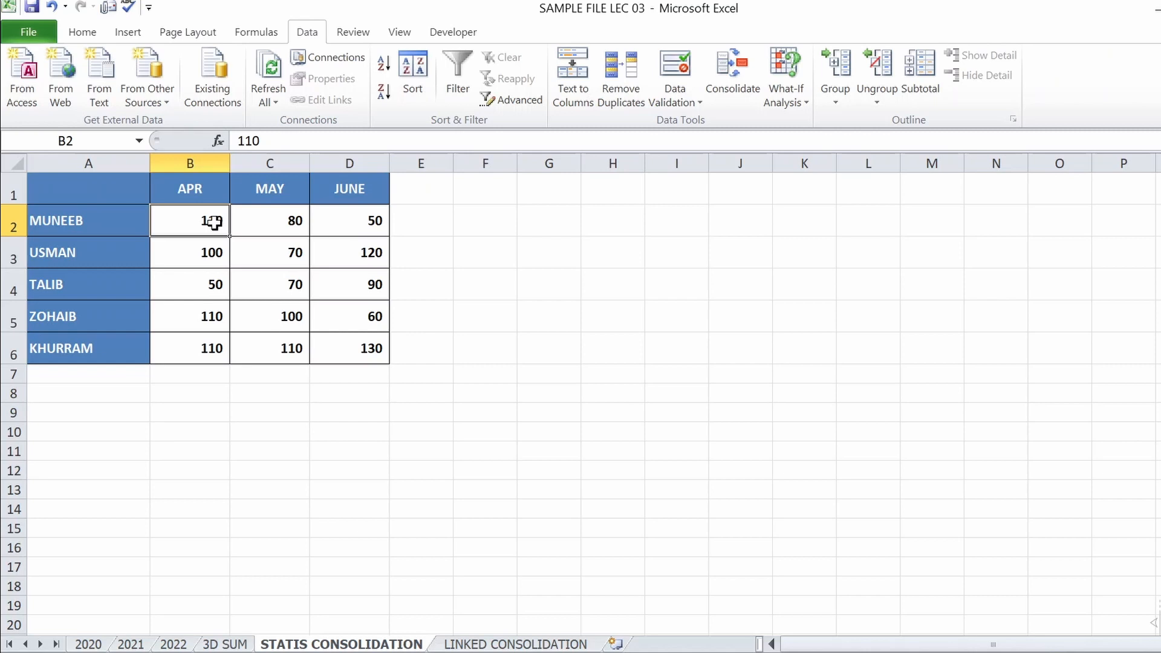
# On the LINKED CONSOLIDATION sheet, open Consolidate with A1 as the destination and delete all existing source references
pyautogui.click(469, 645)
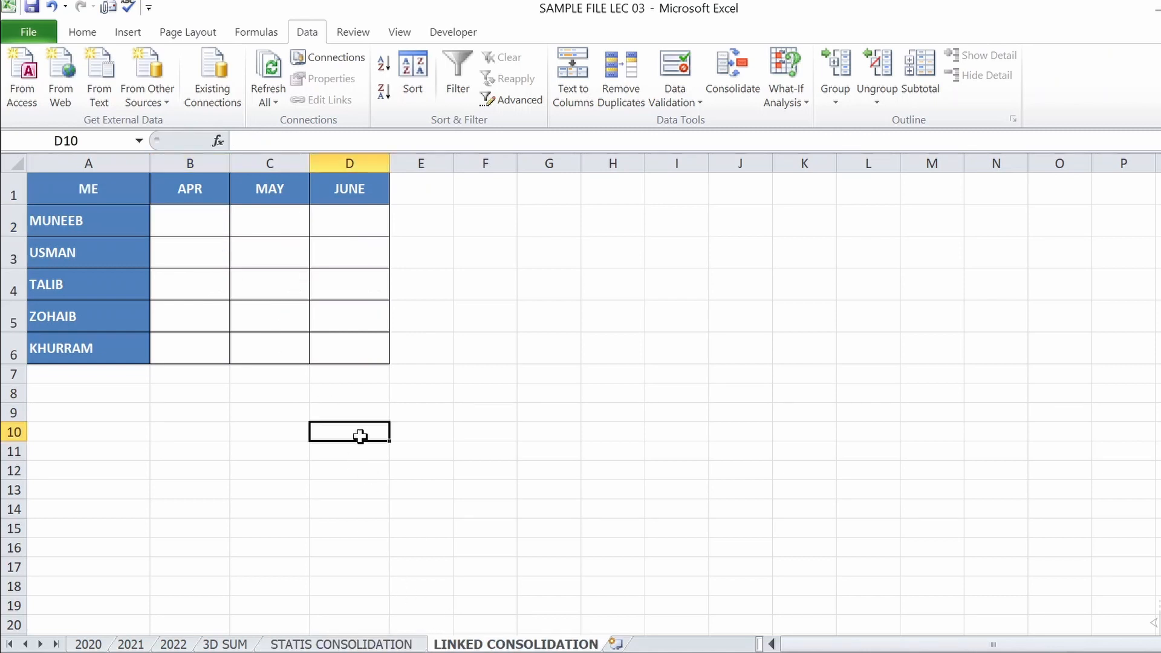
pyautogui.click(91, 187)
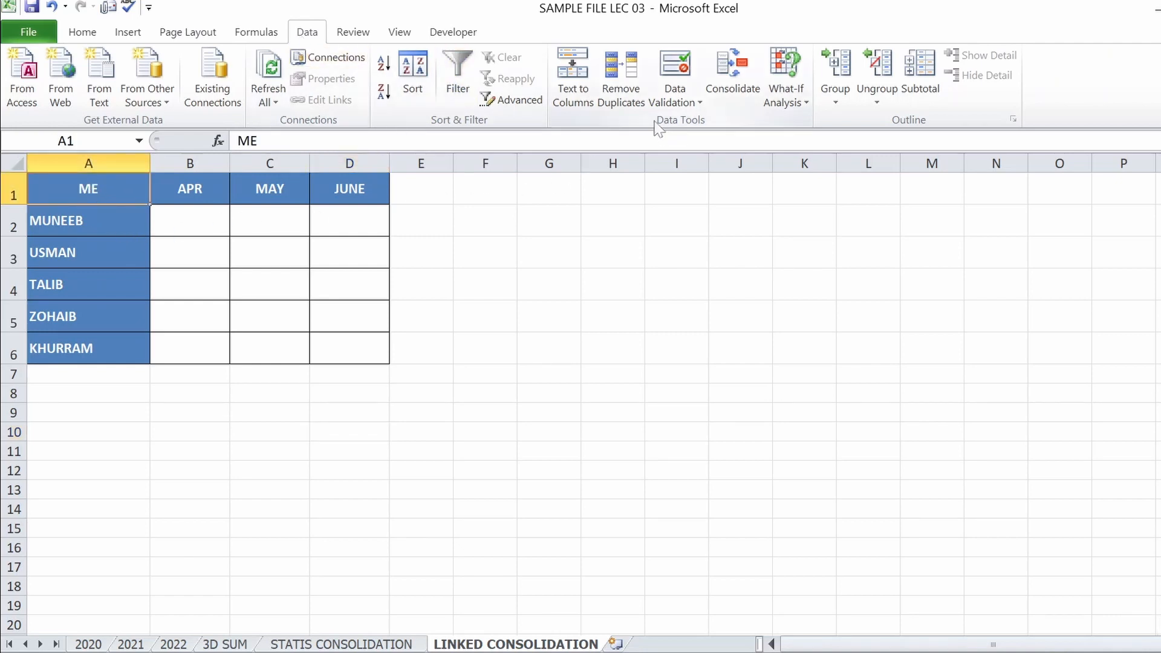
pyautogui.click(734, 78)
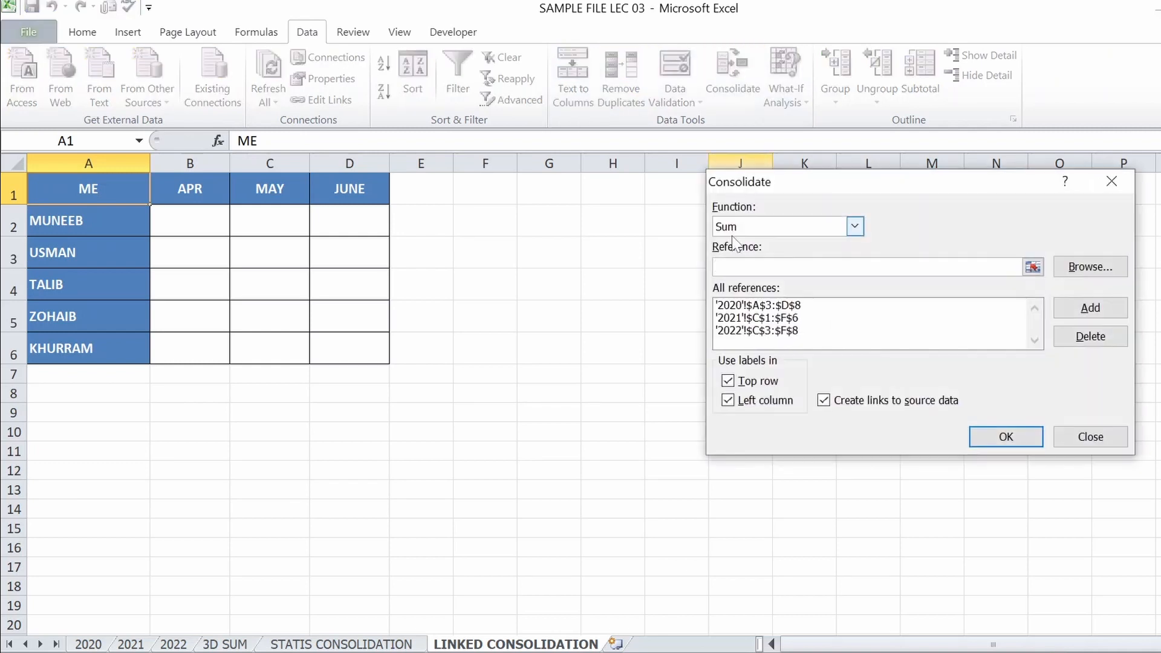
pyautogui.click(786, 306)
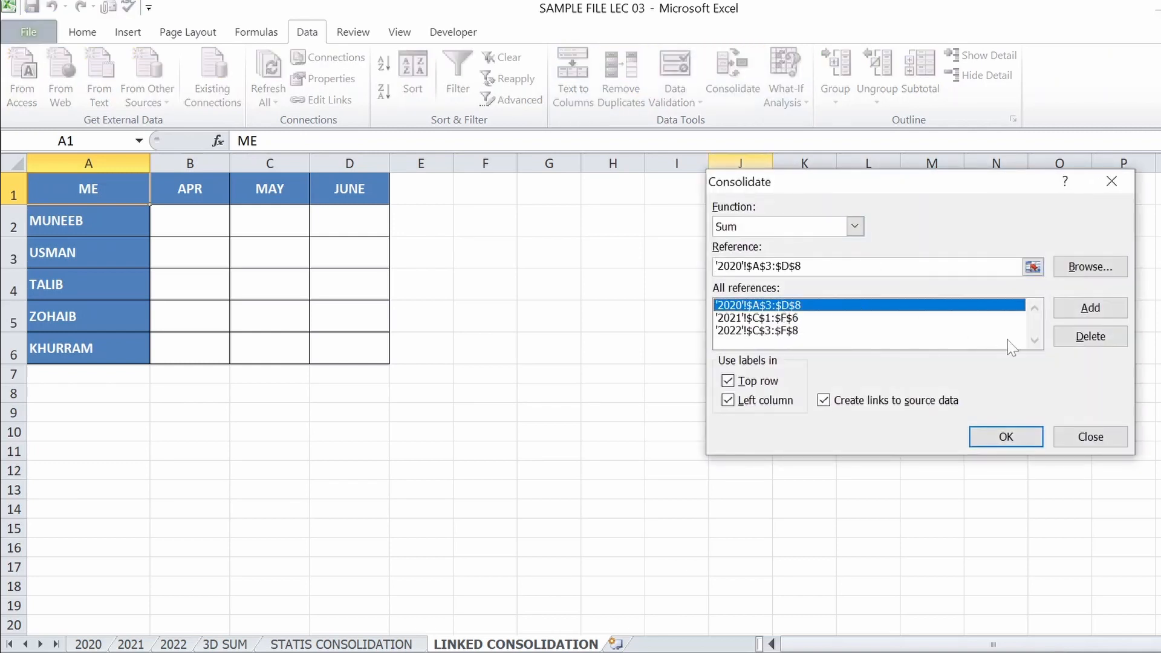
pyautogui.click(1086, 338)
pyautogui.click(792, 306)
pyautogui.click(1082, 337)
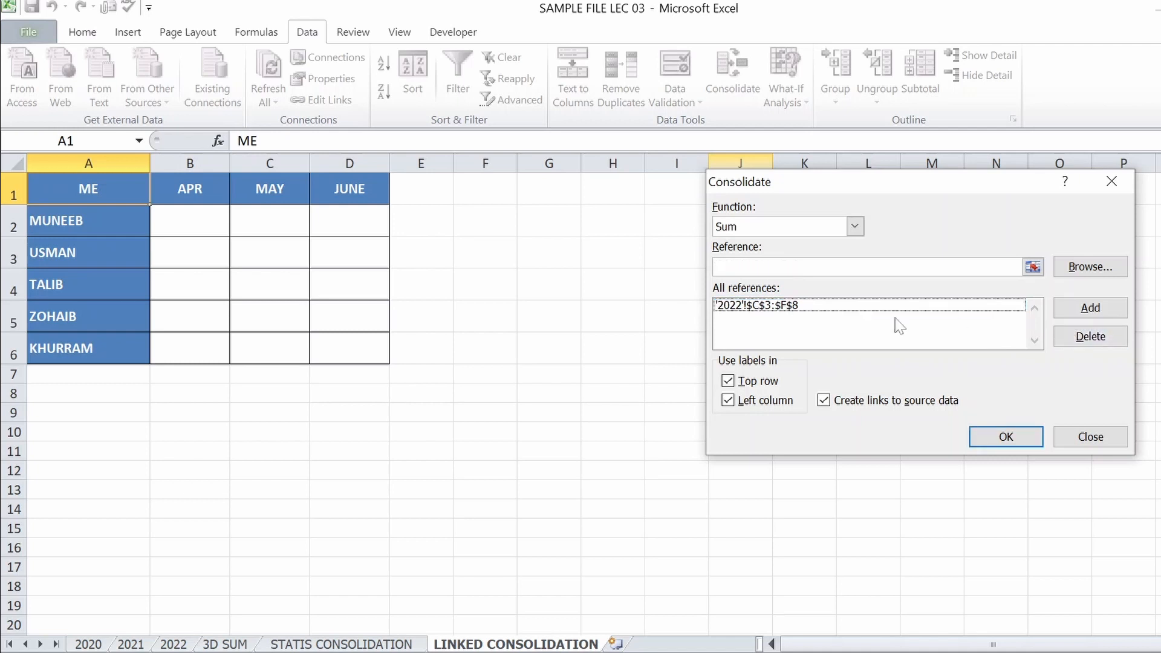
pyautogui.click(780, 307)
pyautogui.click(1083, 338)
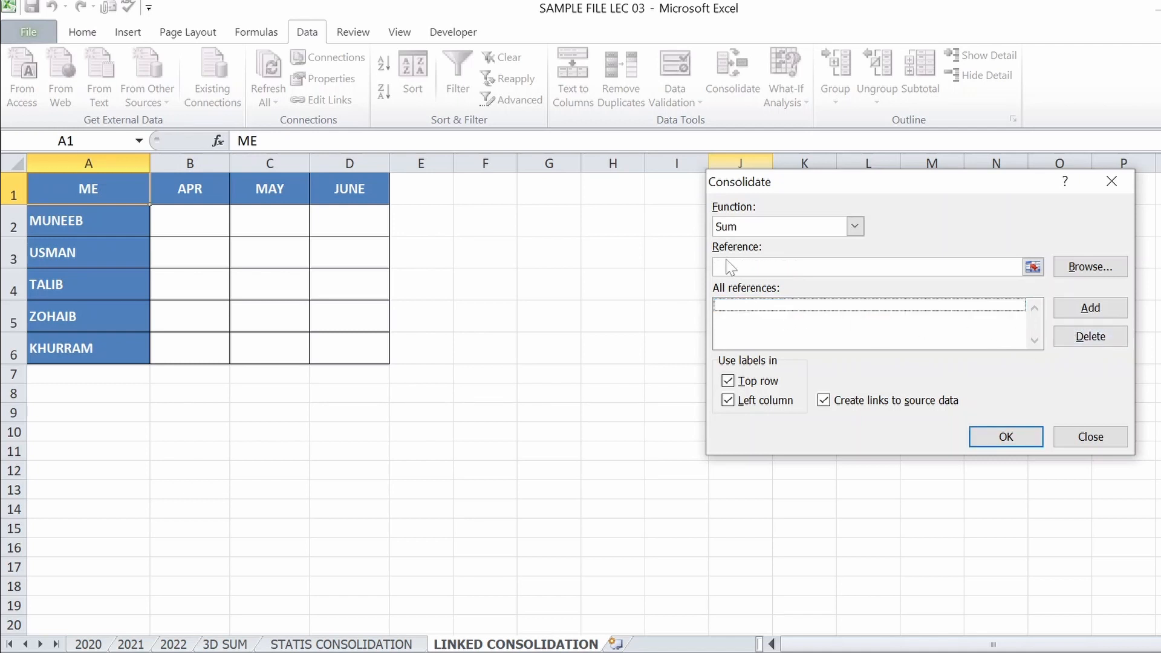
# Add '2020'!$A$3:$D$8 as a source reference for the linked consolidation
pyautogui.click(1033, 269)
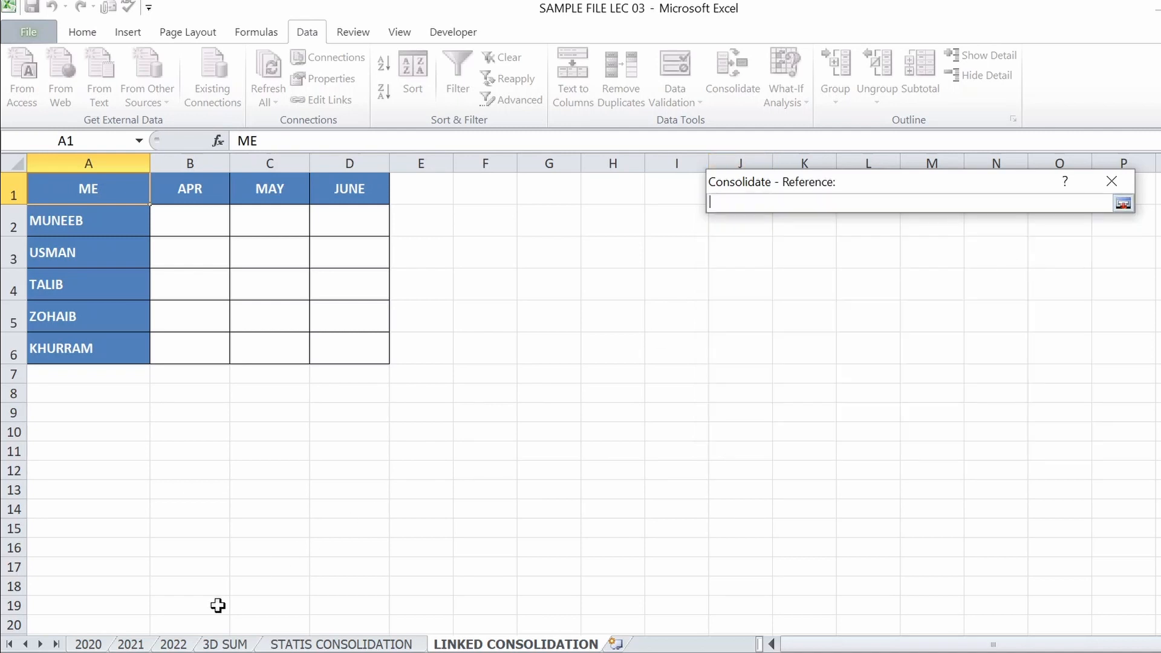
pyautogui.click(89, 646)
pyautogui.moveTo(73, 251); pyautogui.dragTo(358, 394)
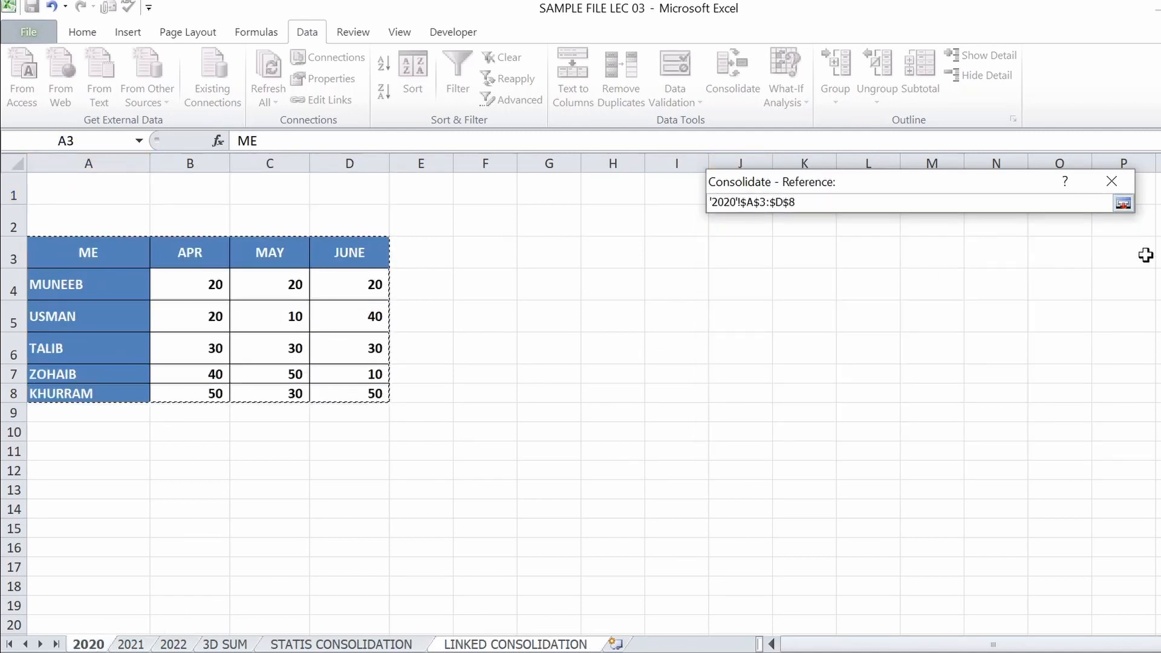
pyautogui.click(1123, 204)
pyautogui.click(1090, 307)
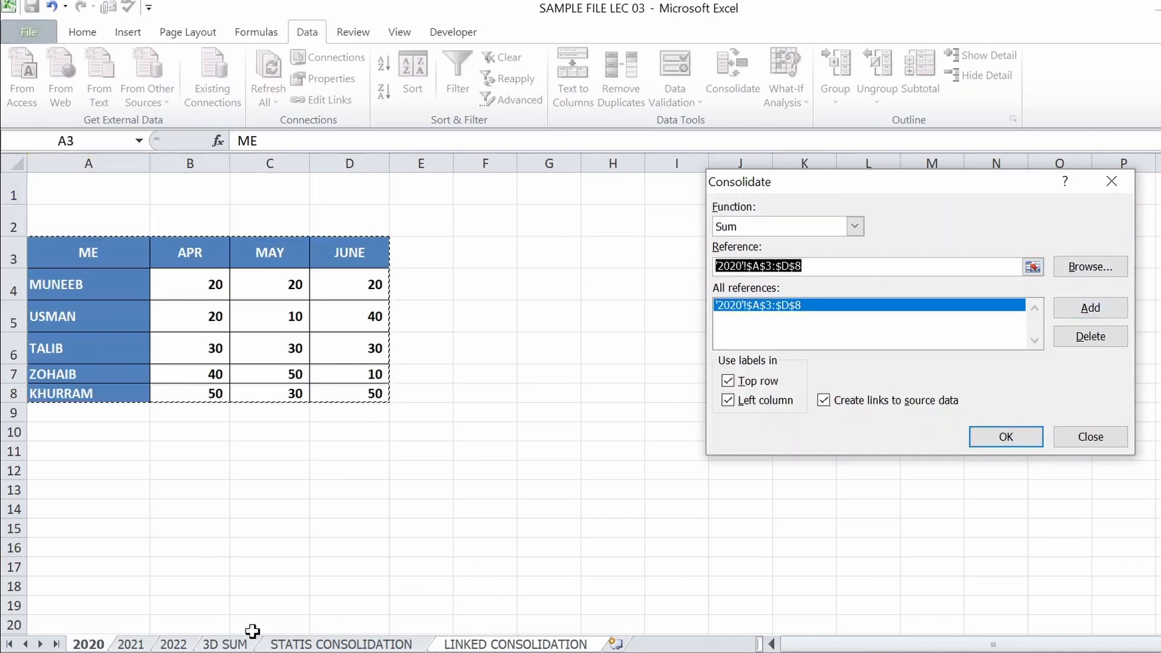
# Add '2021'!$C$1:$F$6 and '2022'!$C$3:$F$8 to the linked consolidation's source references
pyautogui.click(131, 646)
pyautogui.moveTo(270, 190); pyautogui.dragTo(462, 346)
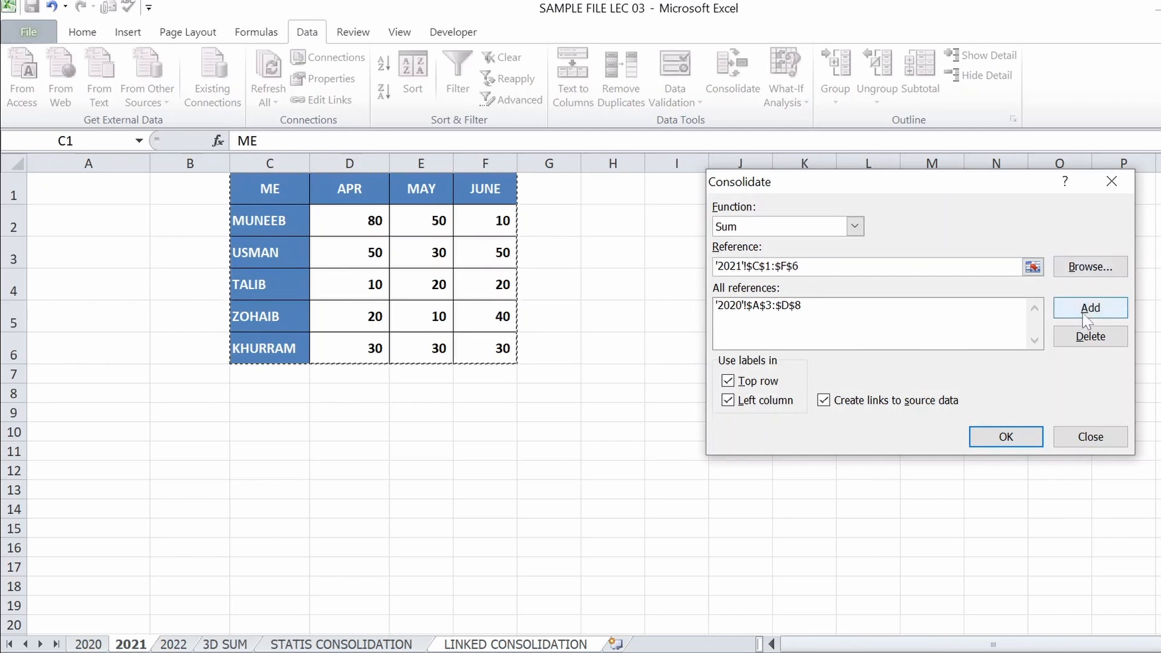
pyautogui.click(1089, 310)
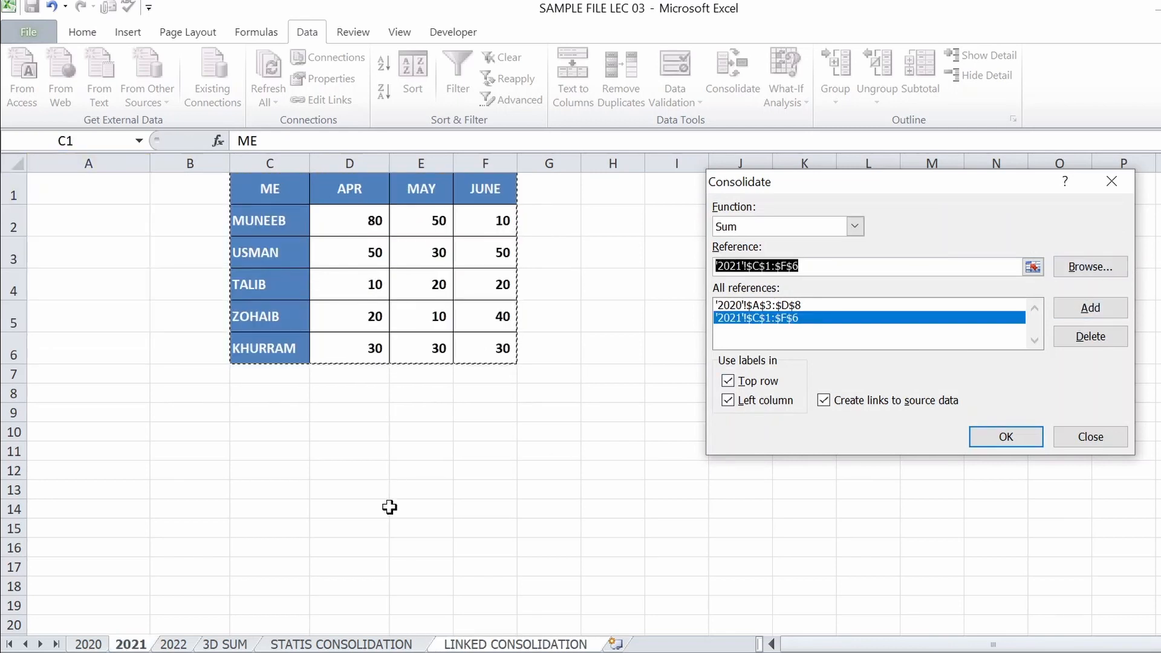
pyautogui.click(174, 645)
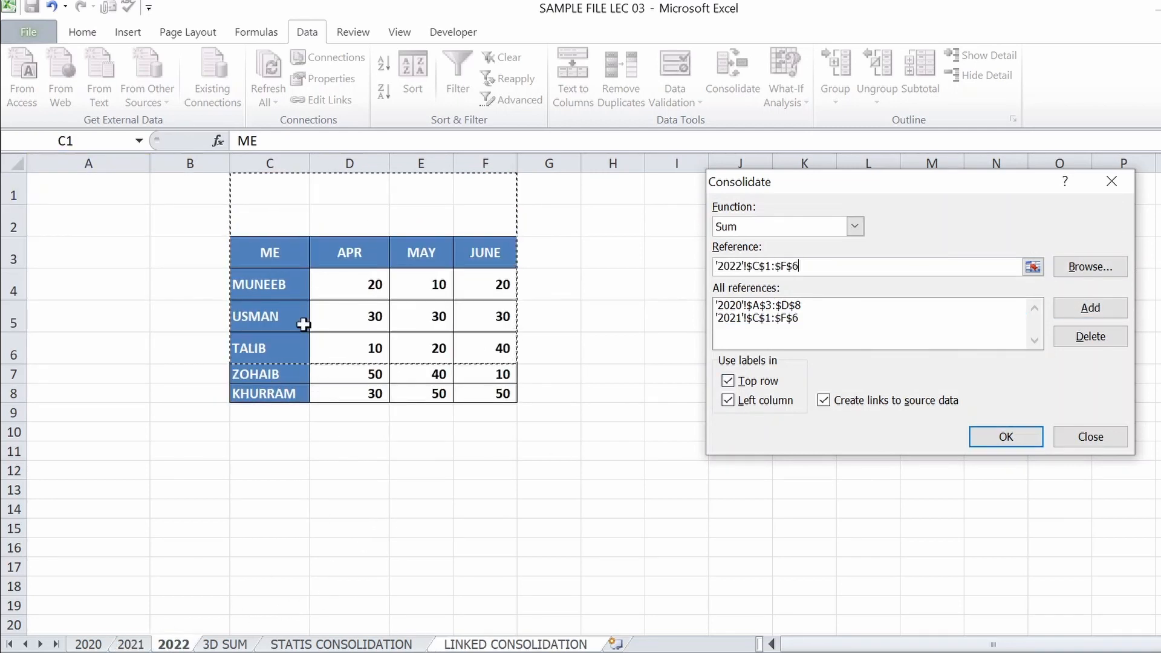
pyautogui.moveTo(270, 253); pyautogui.dragTo(496, 394)
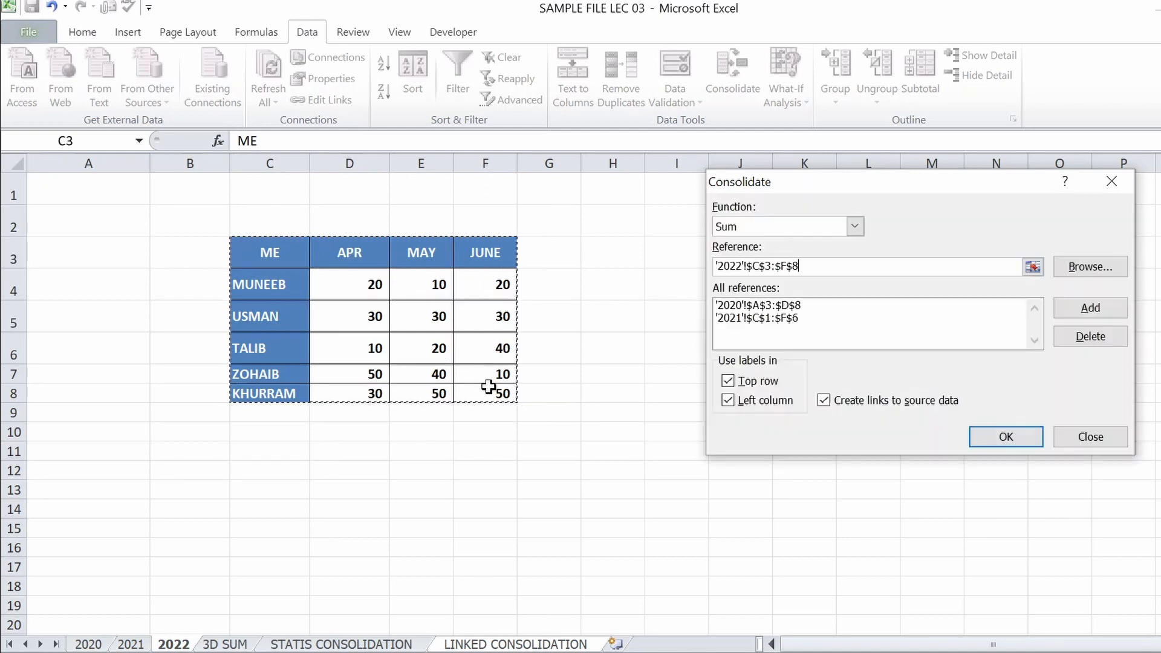
pyautogui.click(1085, 308)
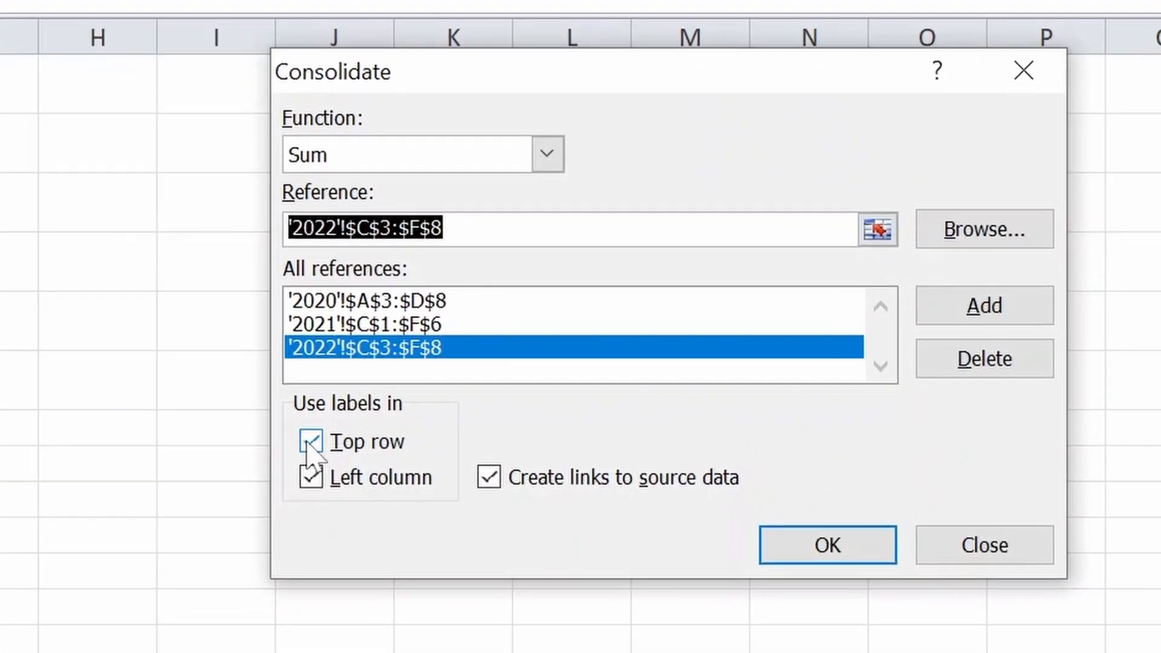
# Use top row and left column labels, create links to source data, and run the linked consolidation
pyautogui.click(656, 392)
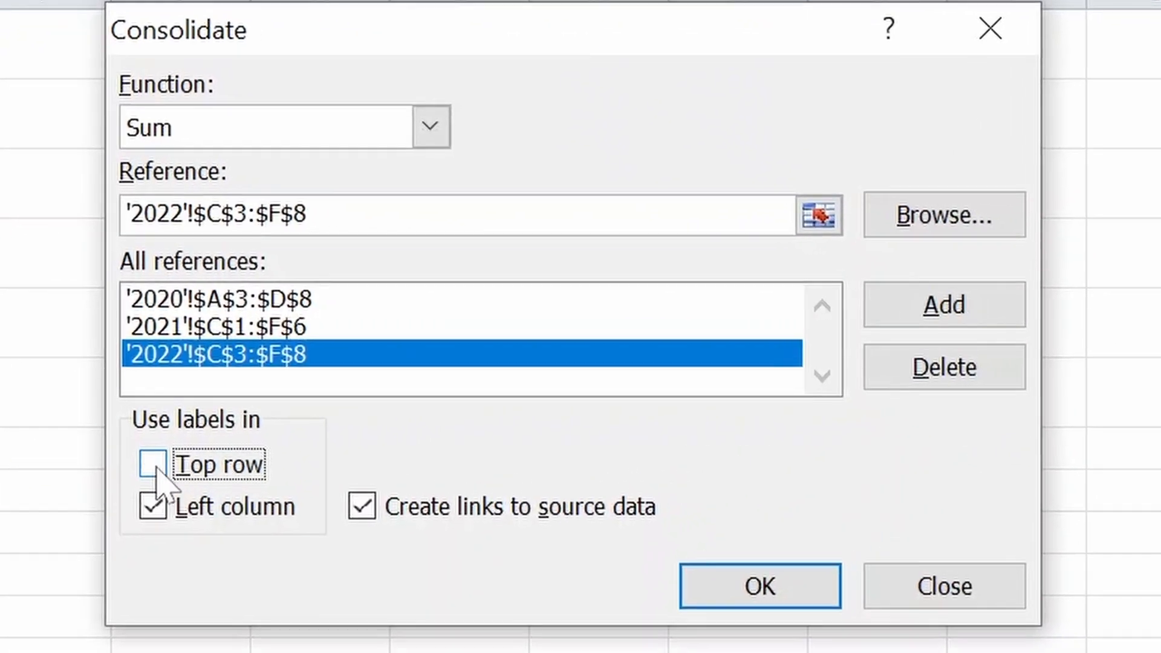
pyautogui.click(153, 469)
pyautogui.click(155, 511)
pyautogui.click(159, 507)
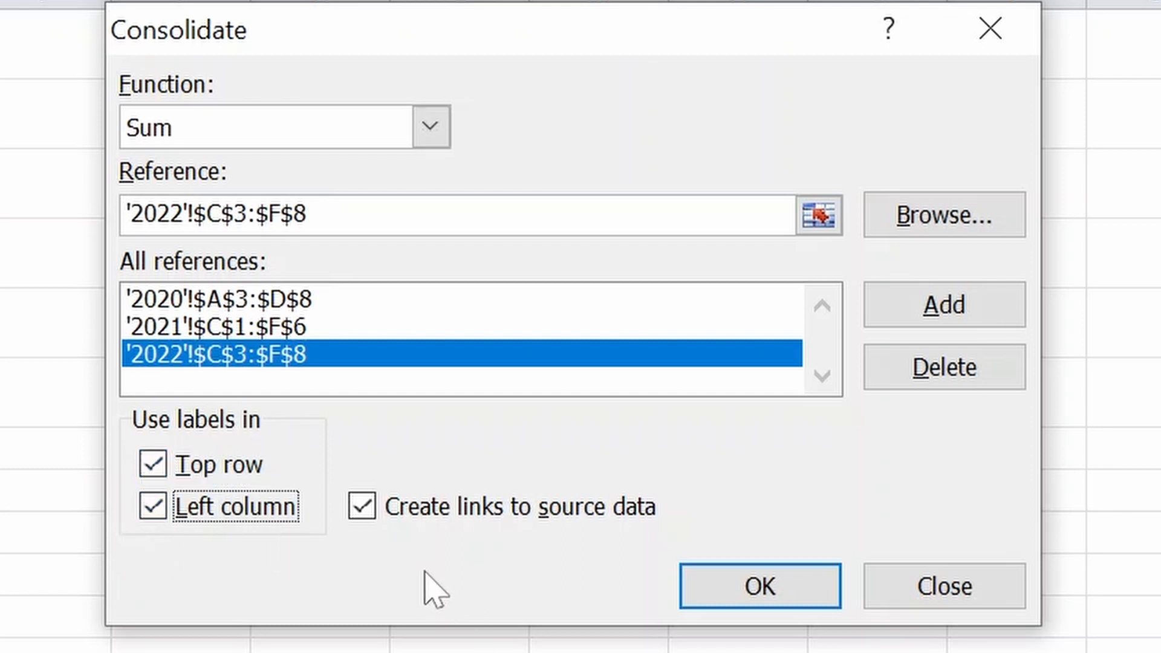
pyautogui.click(363, 508)
pyautogui.click(364, 517)
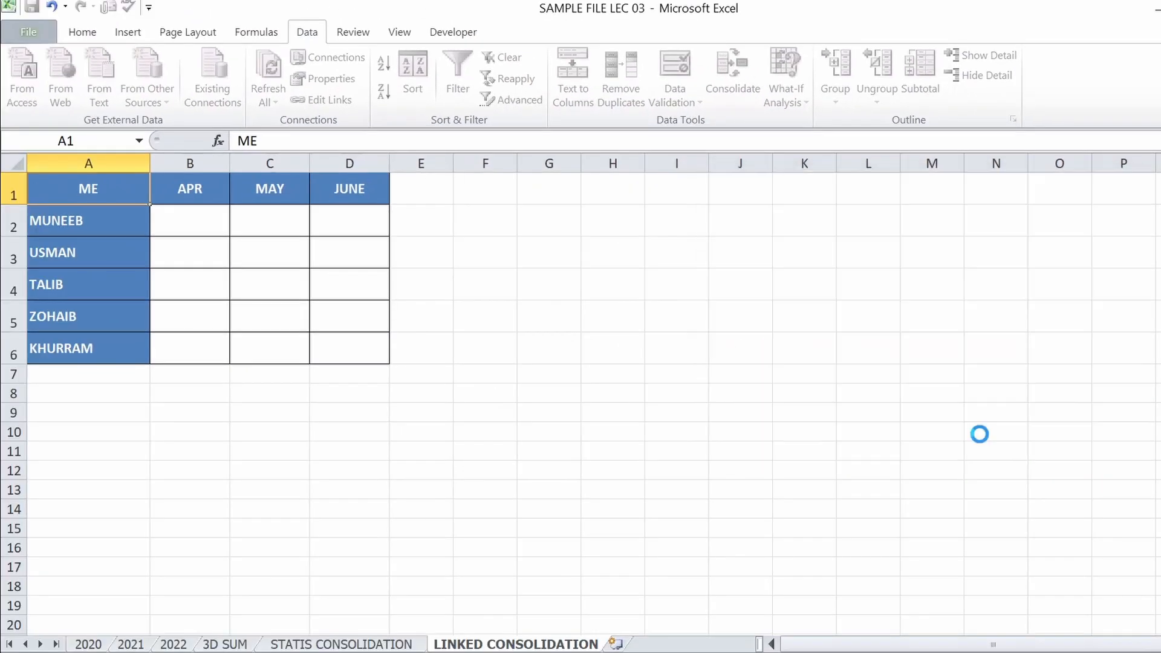
pyautogui.click(981, 438)
# Inspect the first April total in C5 of the linked table, and set cell B4 on sheet 2020 to 10
pyautogui.click(233, 219)
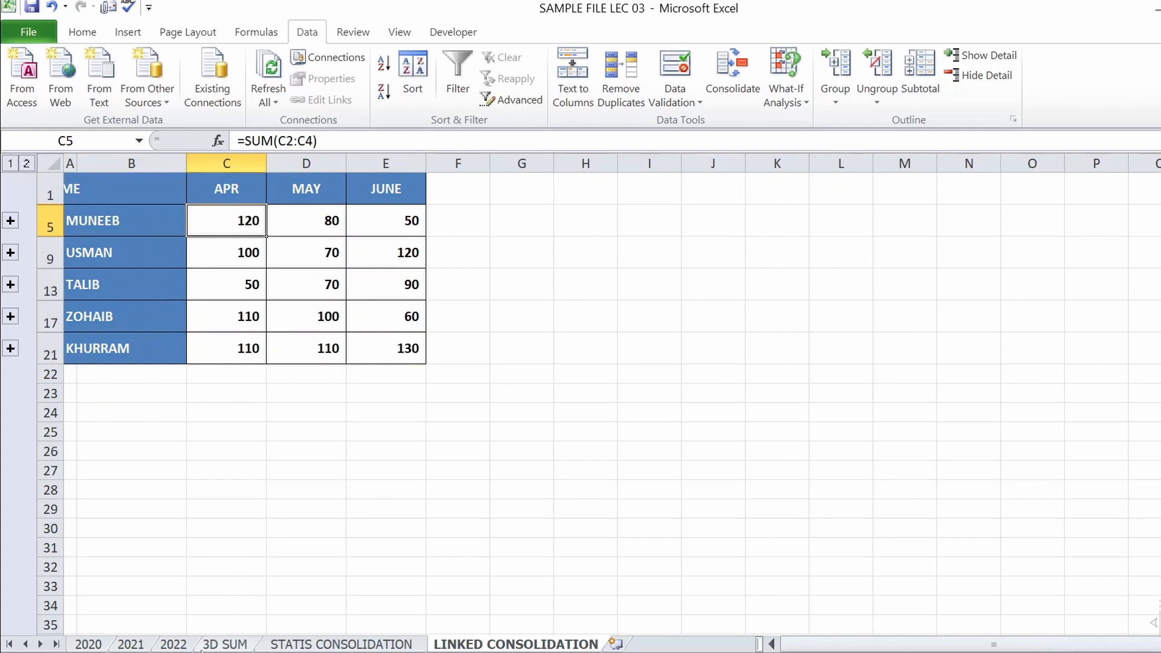
pyautogui.click(88, 645)
pyautogui.click(174, 290)
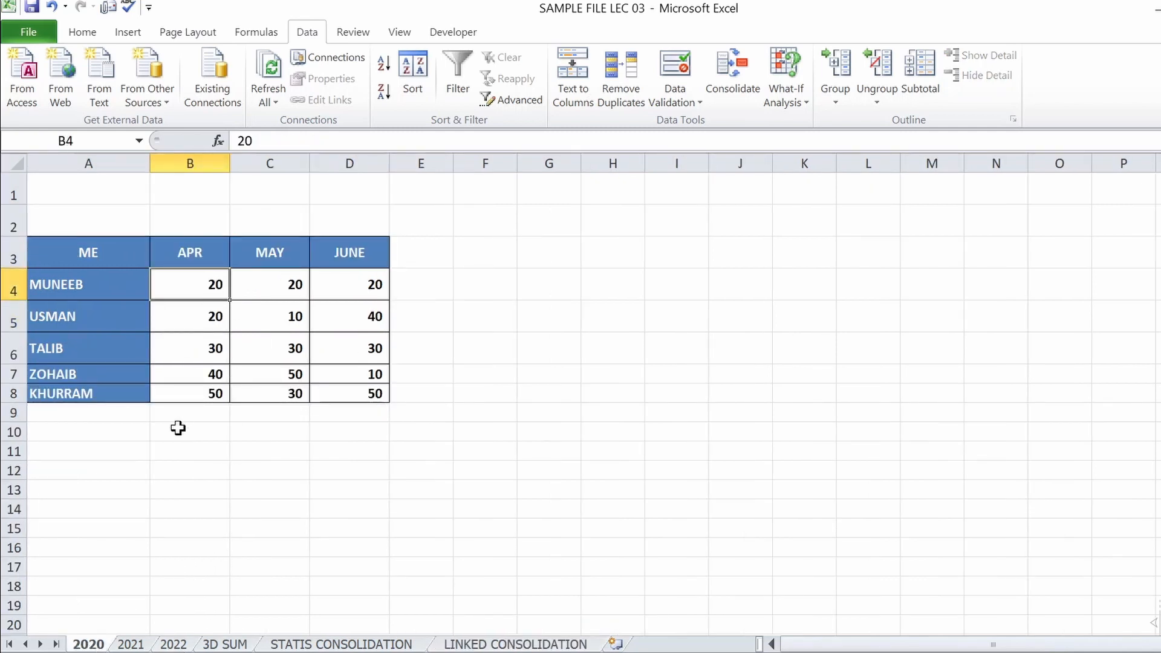
pyautogui.write('1')
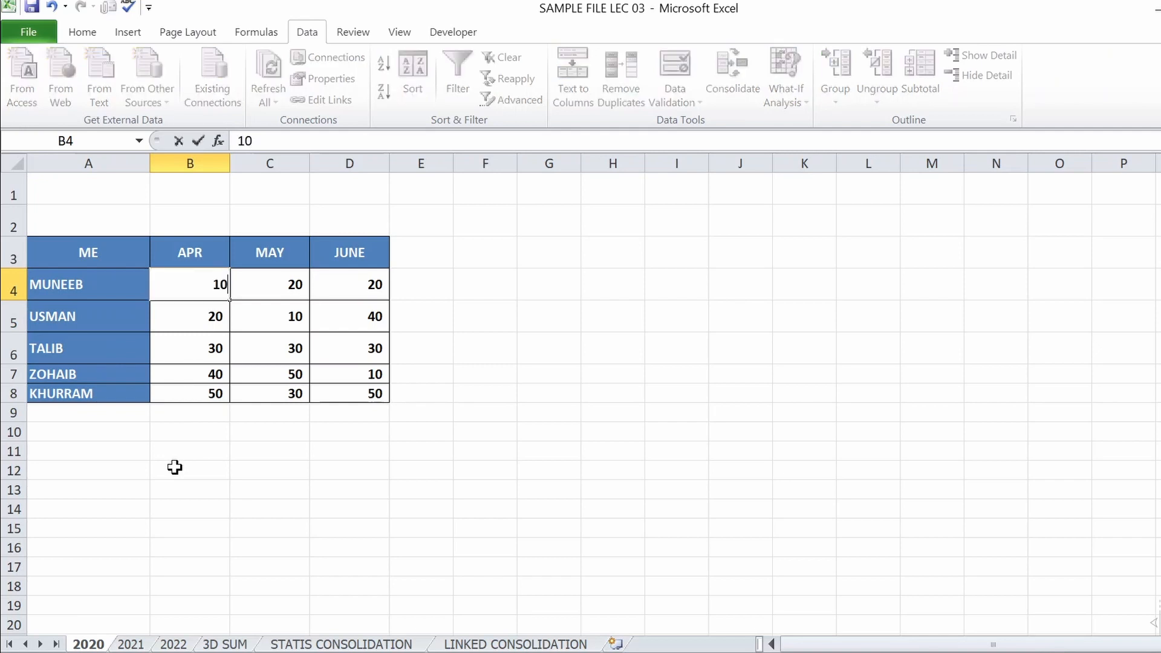
pyautogui.press('Return')
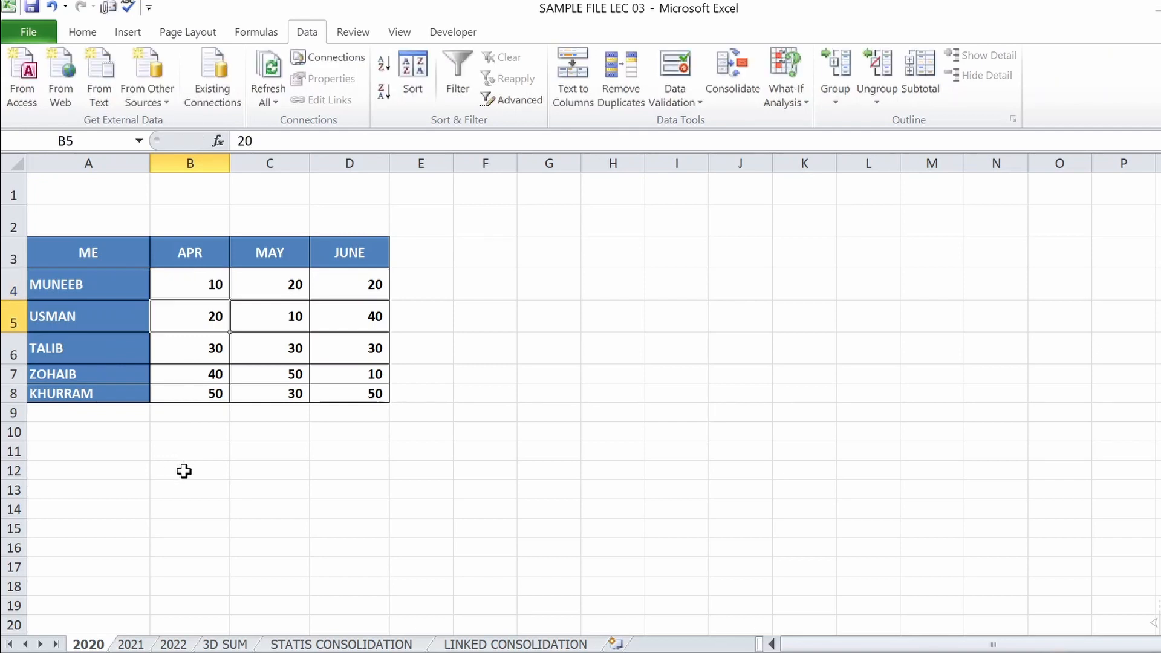
# On the LINKED CONSOLIDATION sheet, expand the first group's source rows 2 to 4 and widen column B to fit their labels
pyautogui.click(500, 644)
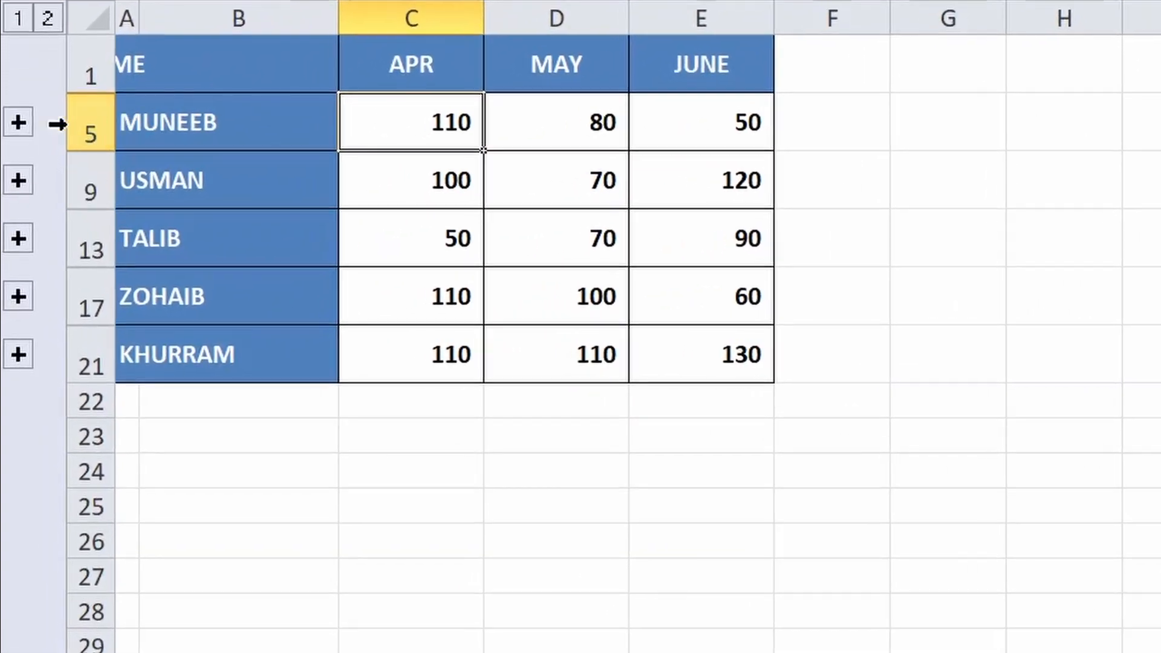
pyautogui.click(18, 123)
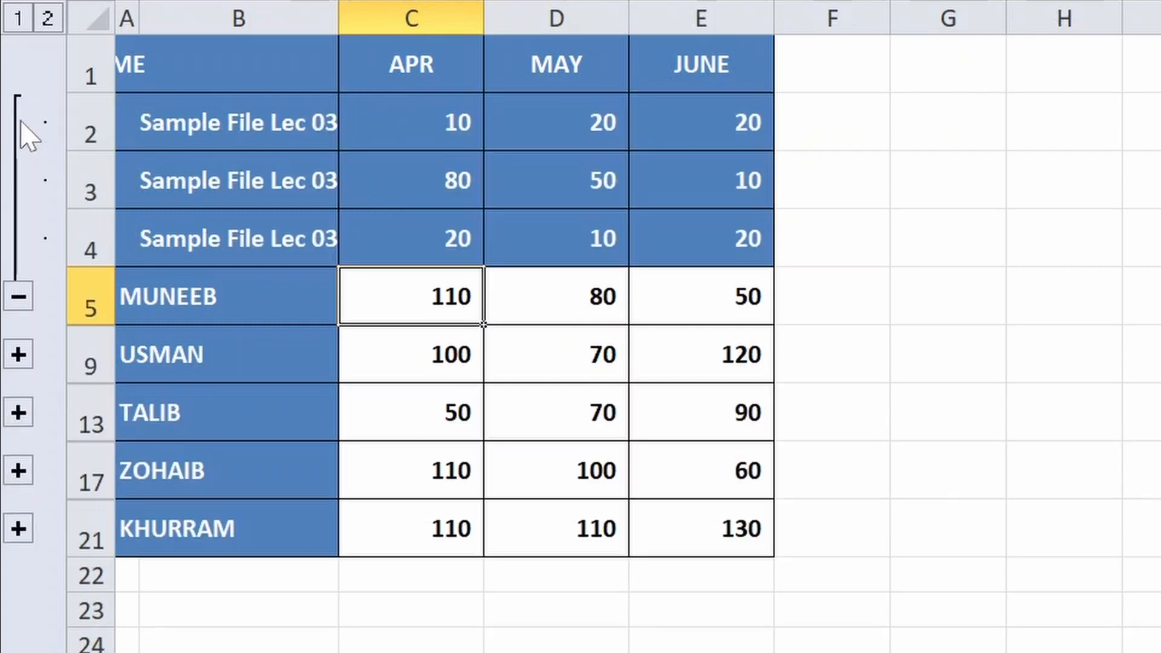
pyautogui.moveTo(338, 21); pyautogui.dragTo(391, 22)
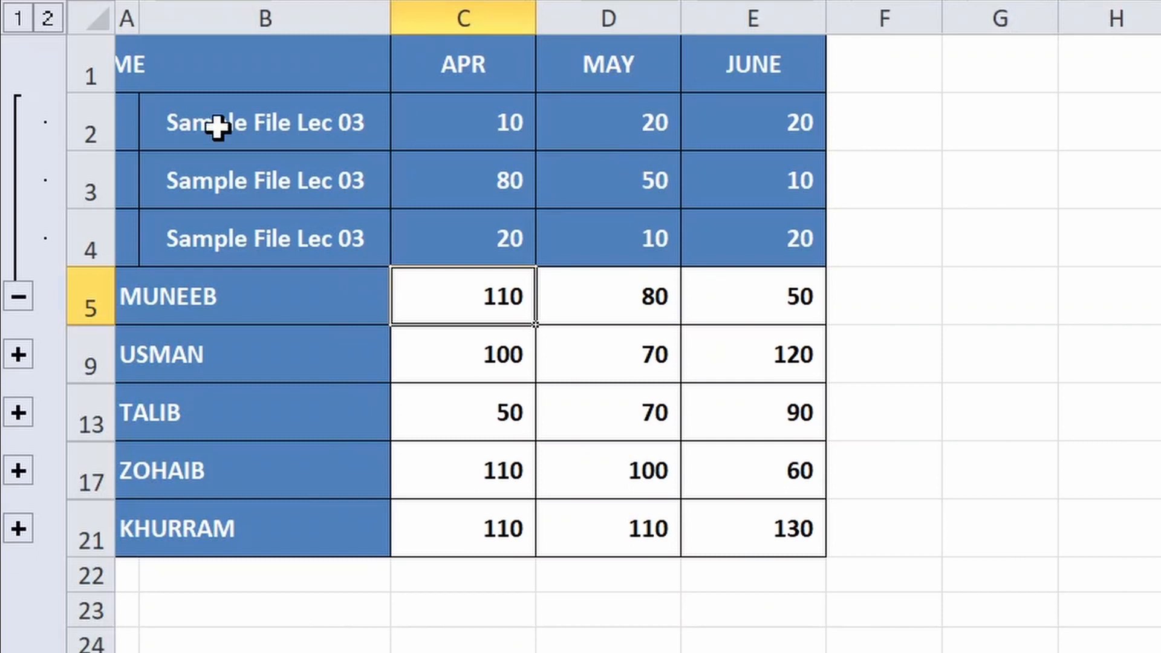
# Inspect the first group's April source cells C2 to C4, and set cell D2 on sheet 2021 to 100, checking the linked total in C5
pyautogui.click(496, 124)
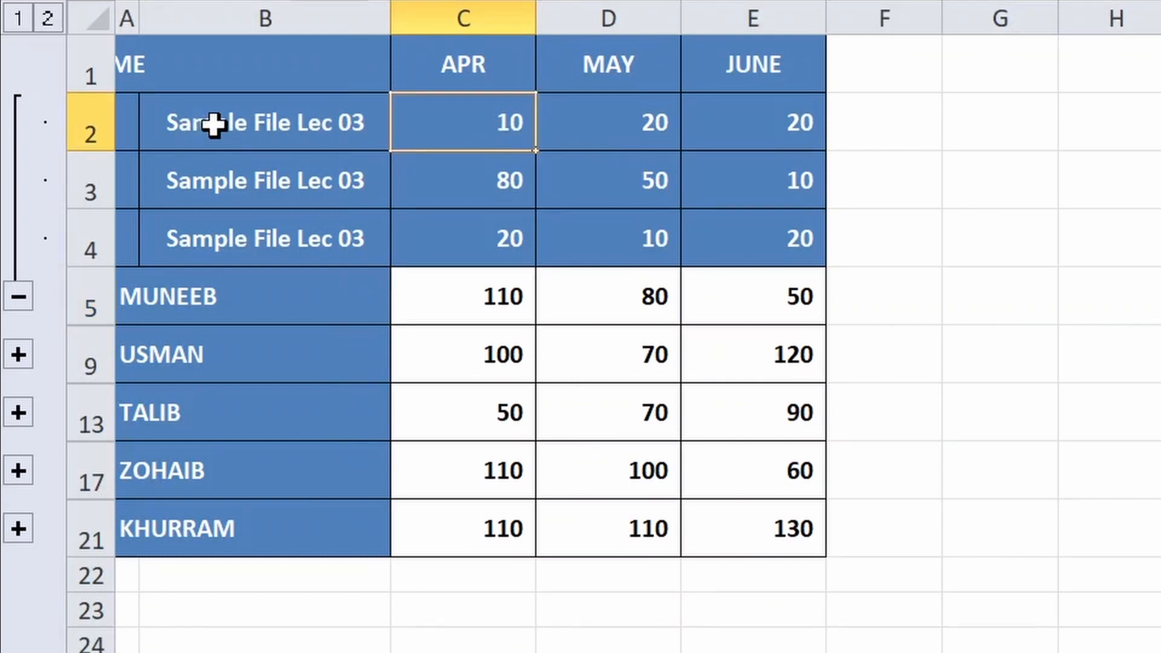
pyautogui.click(480, 181)
pyautogui.click(479, 236)
pyautogui.click(505, 188)
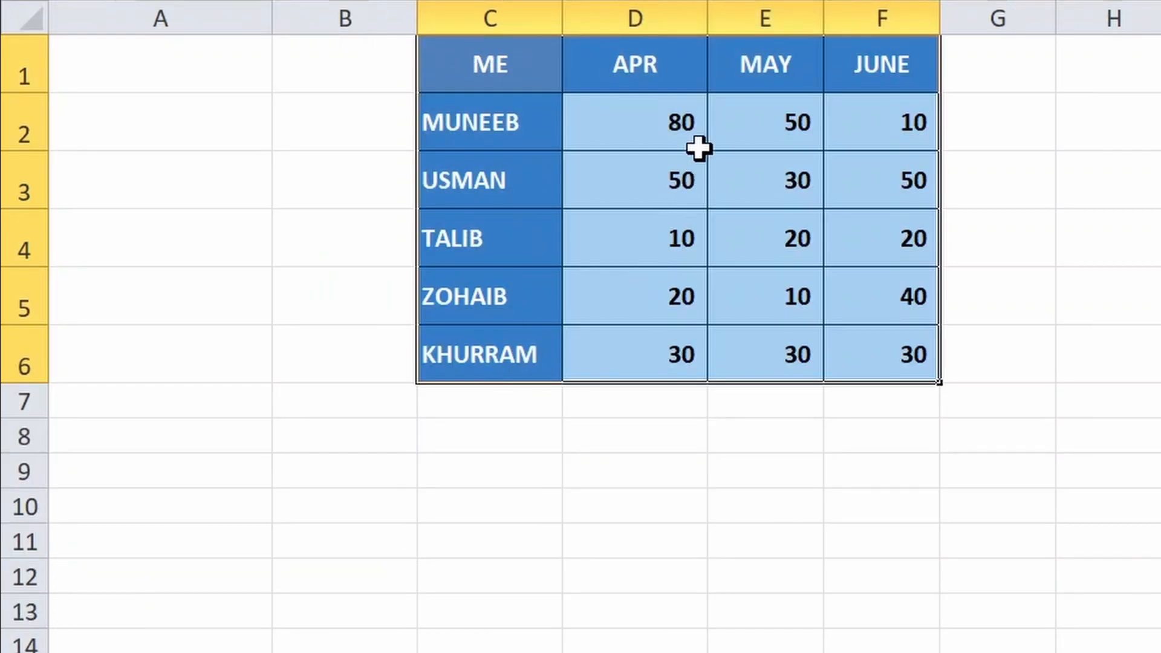
pyautogui.click(676, 127)
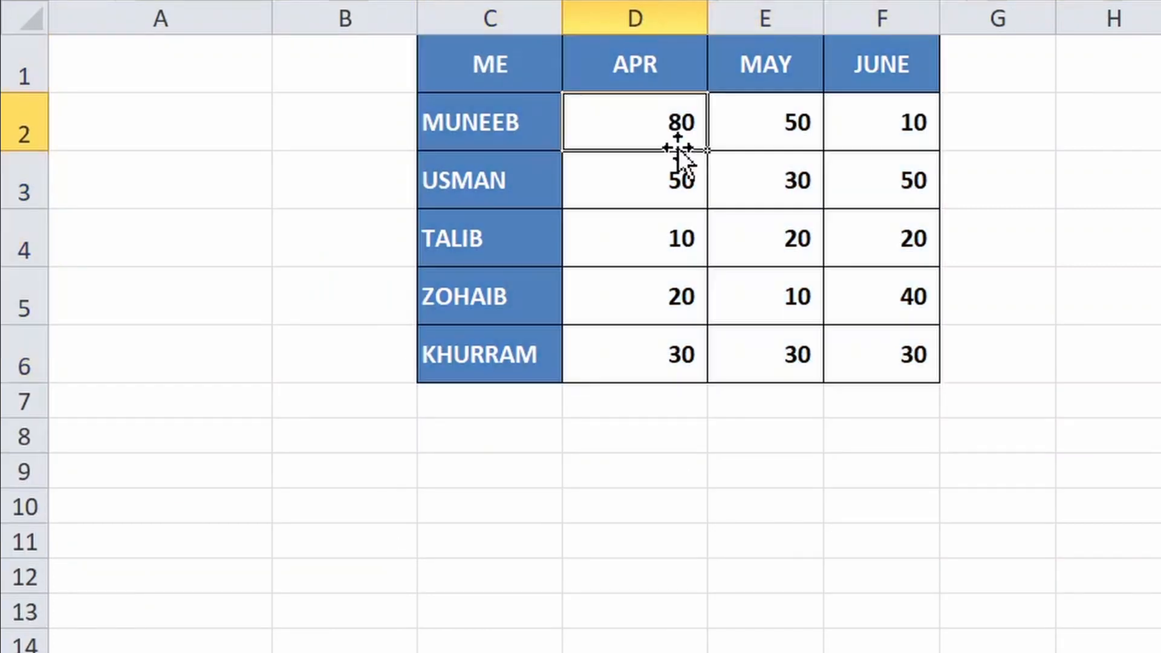
pyautogui.write('100')
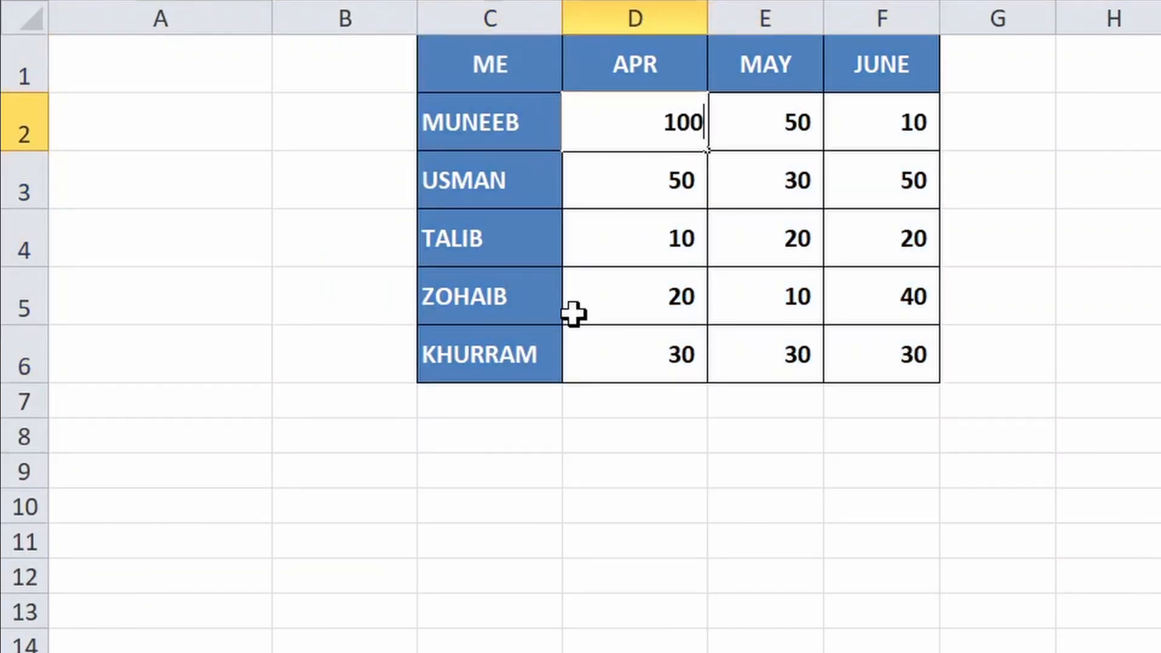
pyautogui.press('Return')
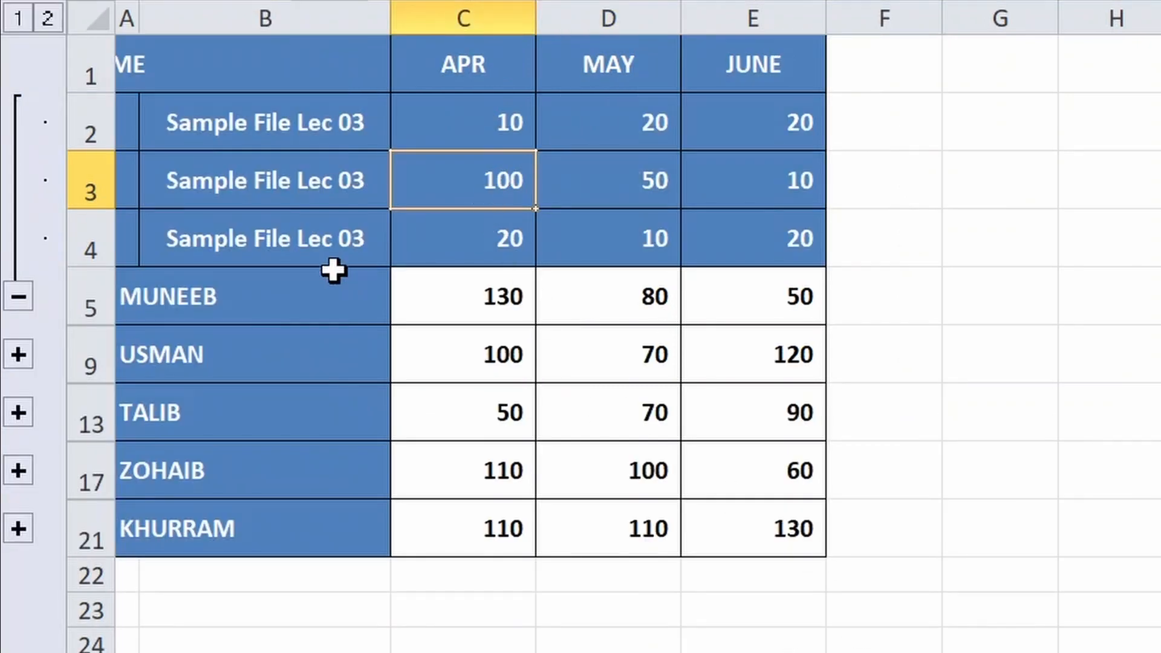
pyautogui.click(516, 294)
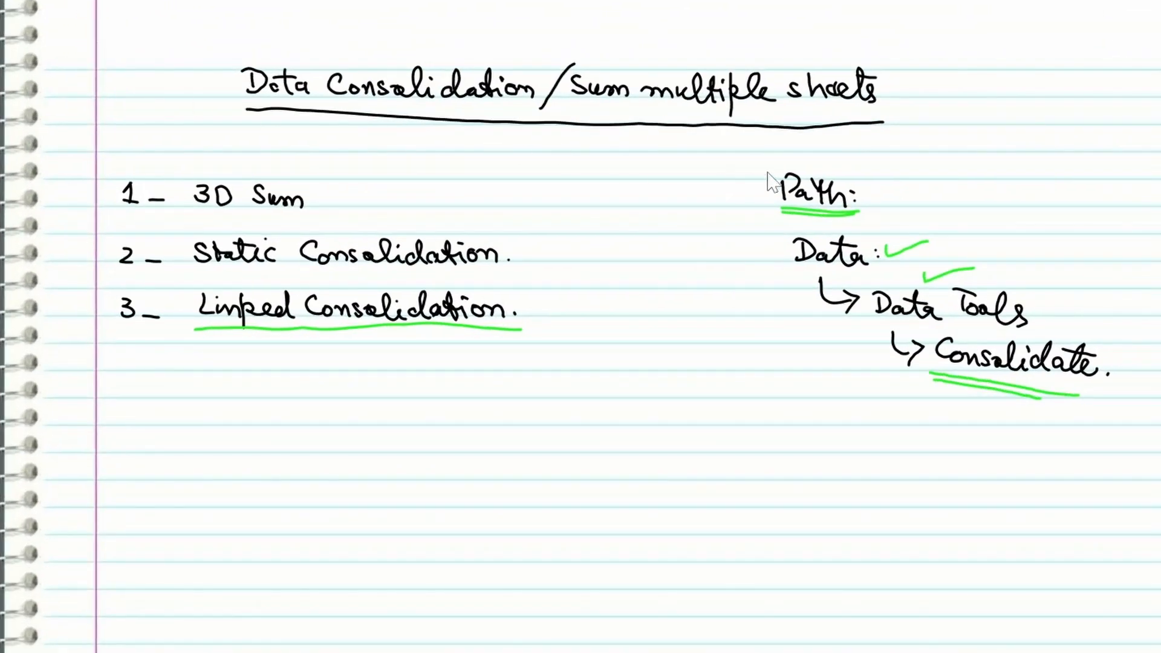
pyautogui.moveTo(635, 110)
pyautogui.mouseDown()
pyautogui.moveTo(669, 57)
pyautogui.moveTo(869, 92)
pyautogui.moveTo(634, 107)
pyautogui.mouseUp()
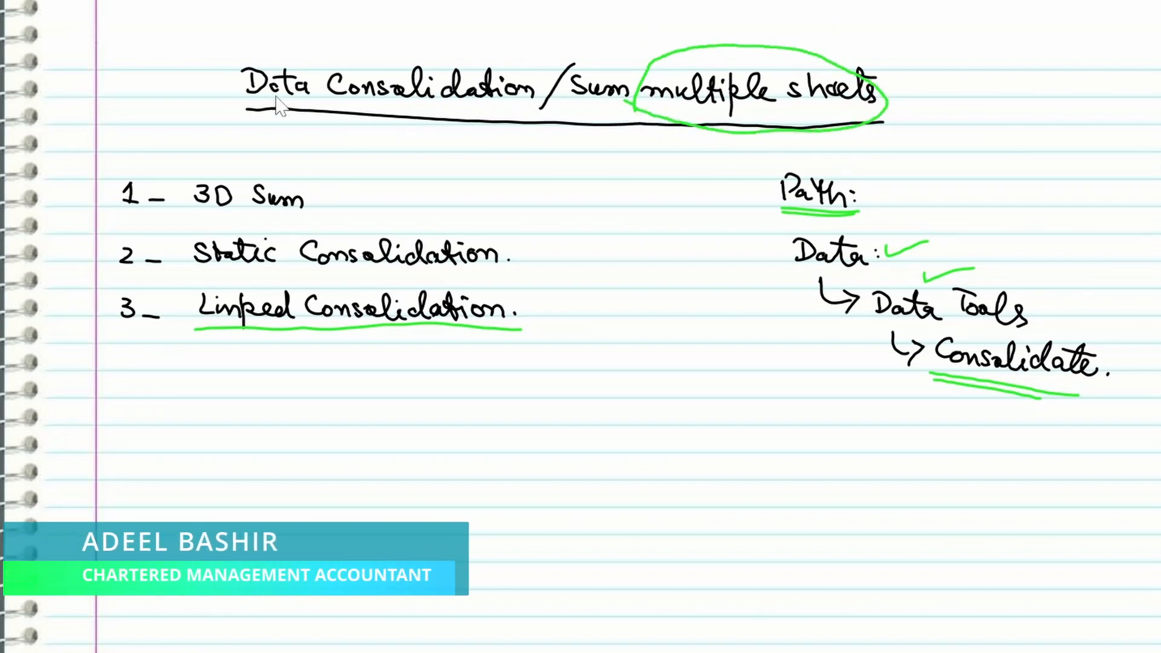
pyautogui.moveTo(245, 96); pyautogui.dragTo(544, 87)
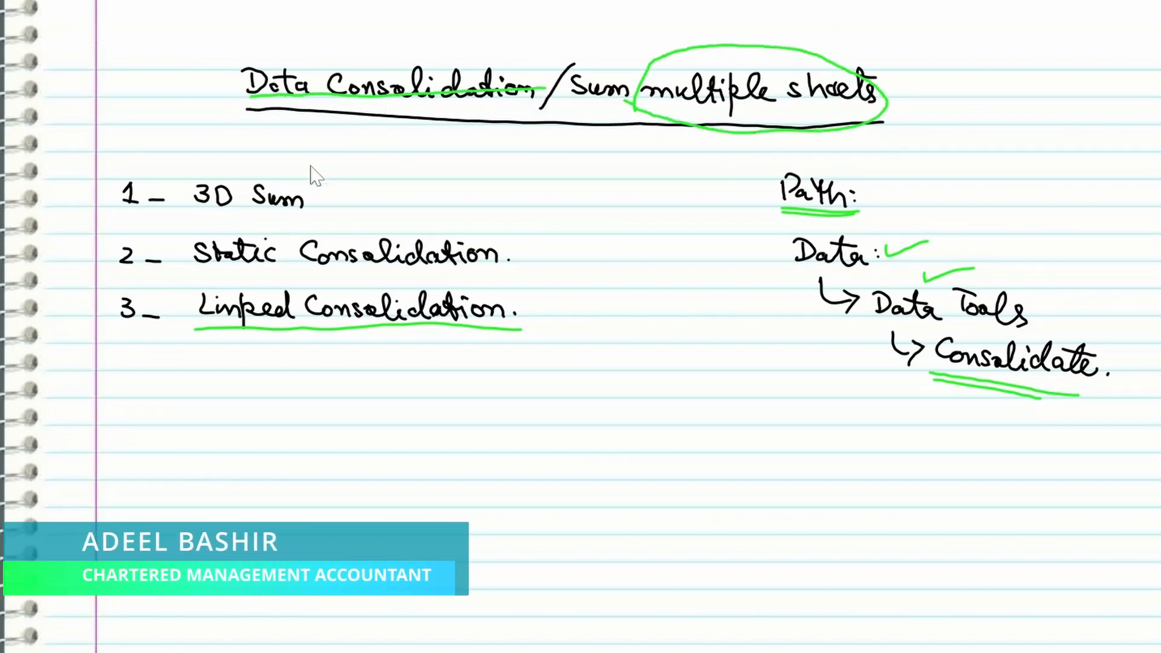
pyautogui.moveTo(152, 171)
pyautogui.mouseDown()
pyautogui.moveTo(104, 195)
pyautogui.moveTo(158, 175)
pyautogui.mouseUp()
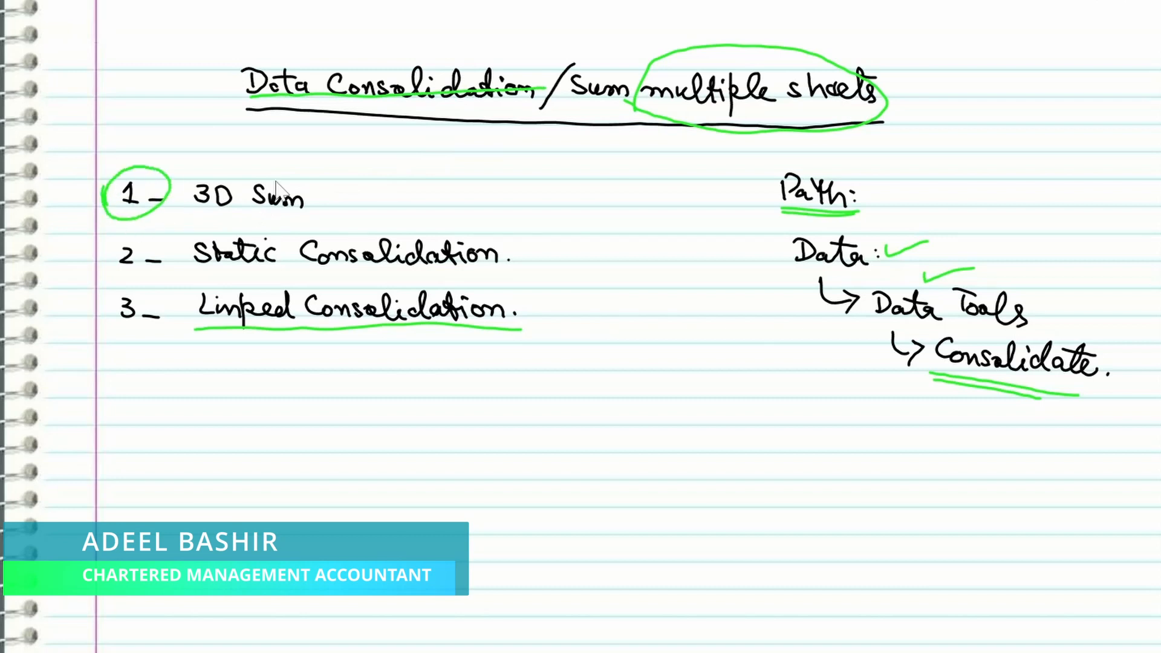
pyautogui.moveTo(323, 181); pyautogui.dragTo(389, 168)
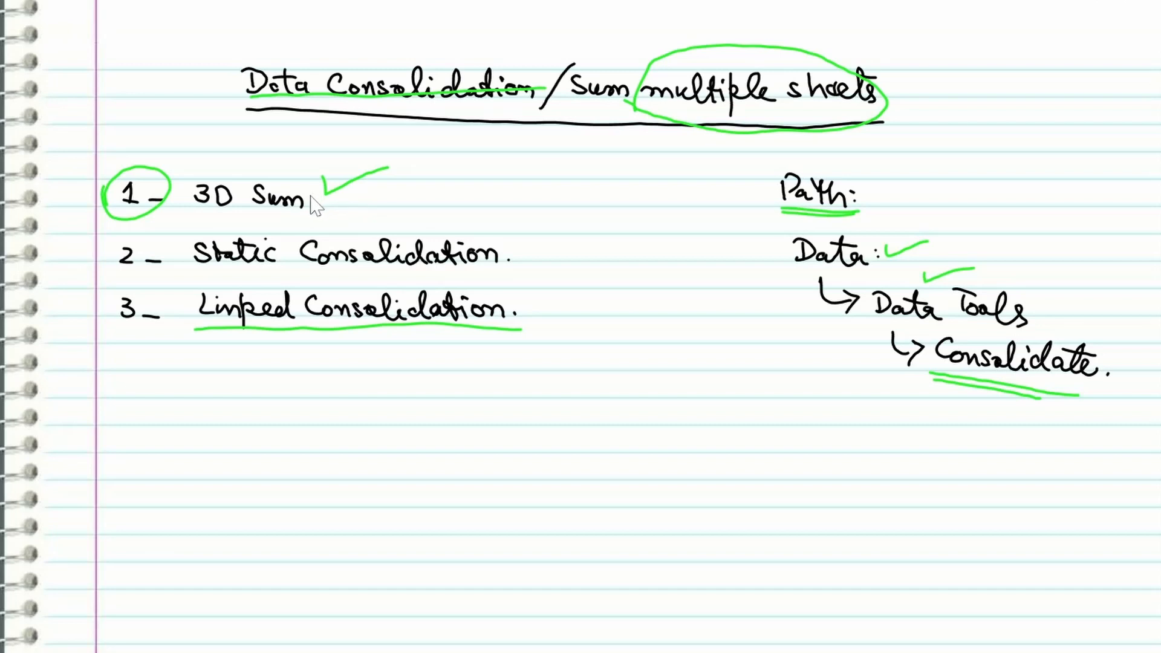
pyautogui.moveTo(111, 259)
pyautogui.mouseDown()
pyautogui.moveTo(172, 258)
pyautogui.moveTo(111, 257)
pyautogui.mouseUp()
pyautogui.moveTo(300, 268); pyautogui.dragTo(508, 266)
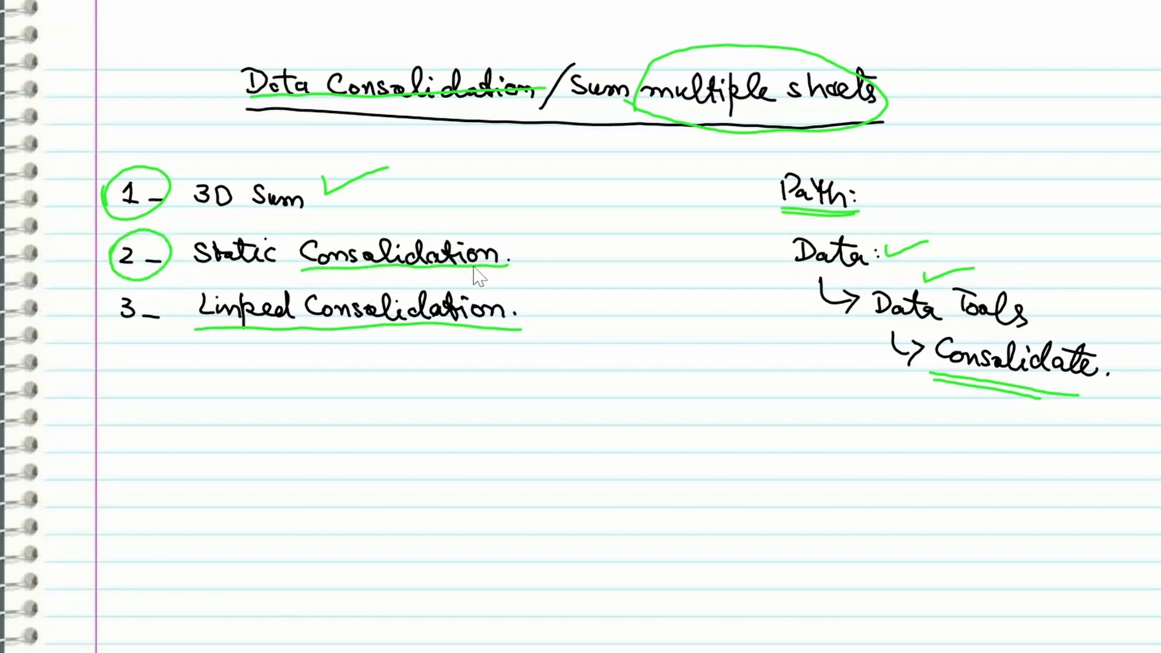
pyautogui.moveTo(190, 273); pyautogui.dragTo(293, 272)
pyautogui.moveTo(195, 330); pyautogui.dragTo(247, 331)
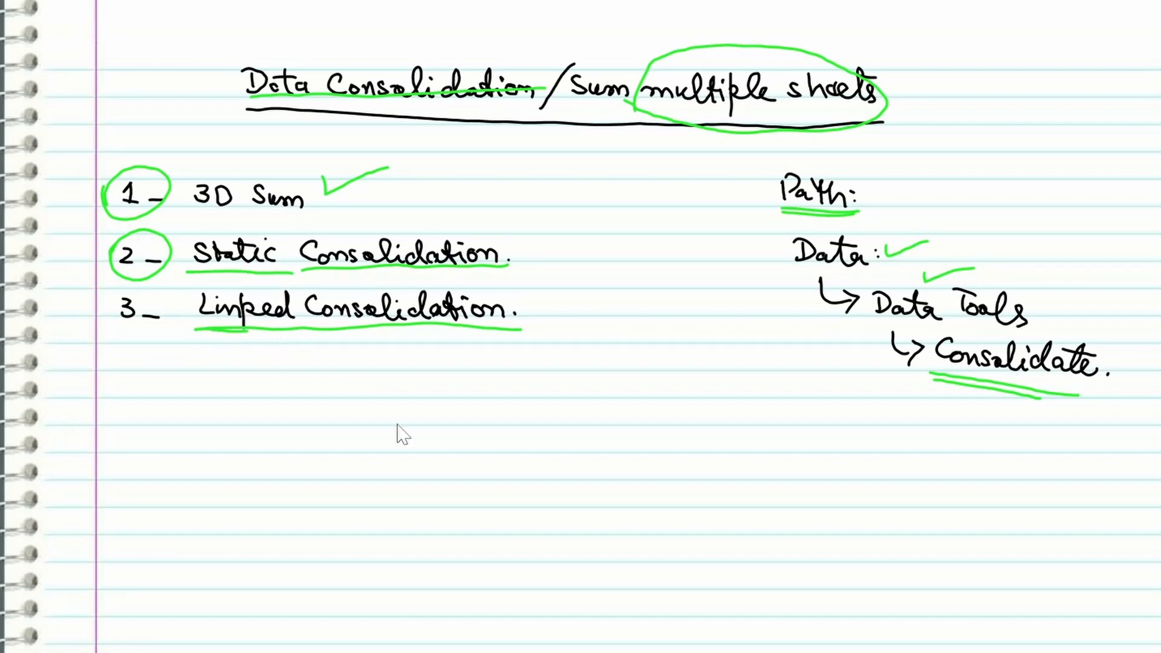